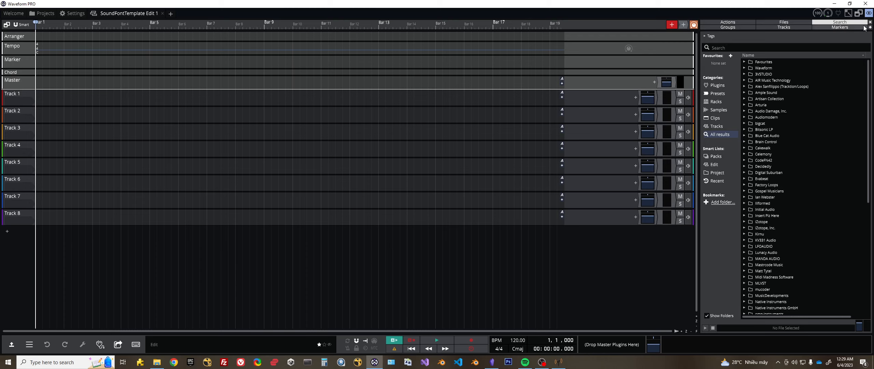
# - Hide the arranger, tempo, marker, chord and master tracks so only Tracks 1 to 8 are shown
pyautogui.click(869, 13)
pyautogui.click(805, 30)
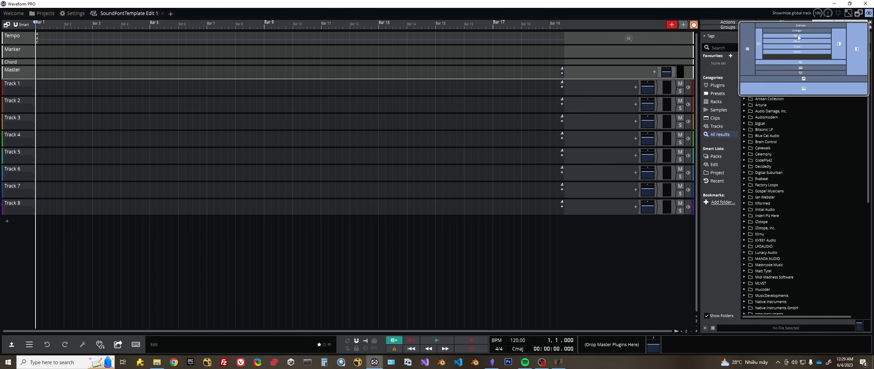
pyautogui.click(797, 35)
pyautogui.click(797, 40)
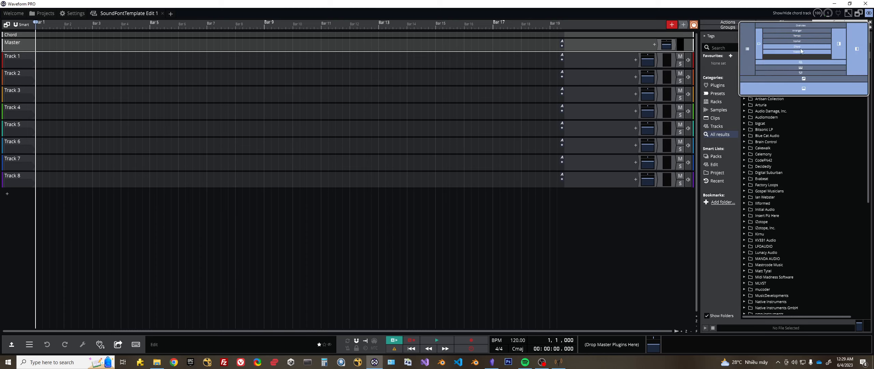
pyautogui.click(797, 47)
pyautogui.click(808, 51)
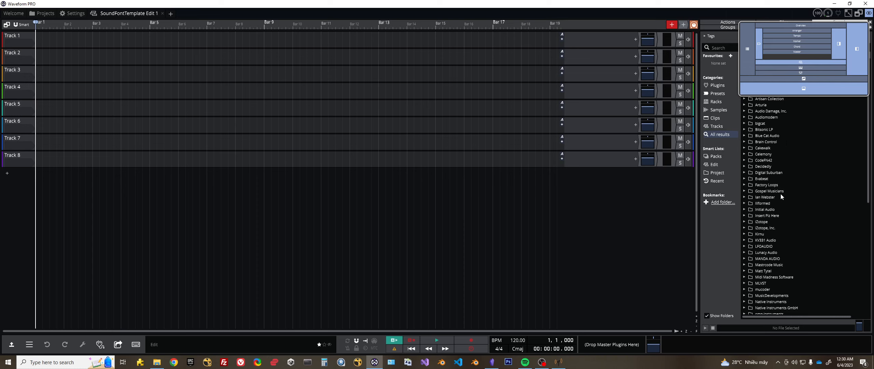
# - Toggle the outputs panel, the browser pane and the controls panel off and back on
pyautogui.click(838, 48)
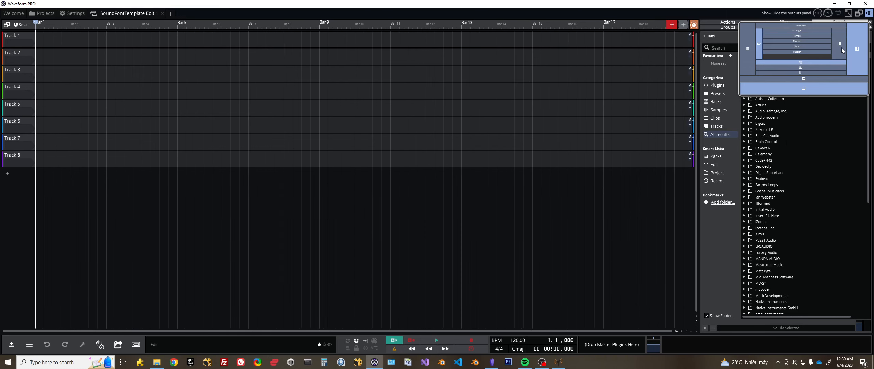
pyautogui.click(842, 48)
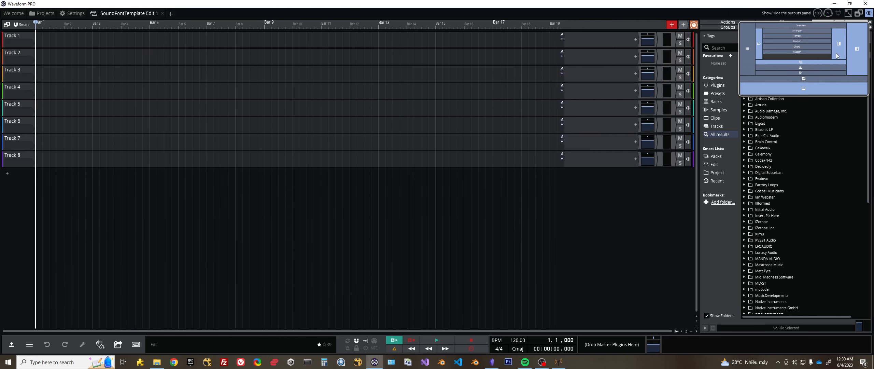
pyautogui.click(837, 53)
pyautogui.click(859, 52)
pyautogui.click(858, 53)
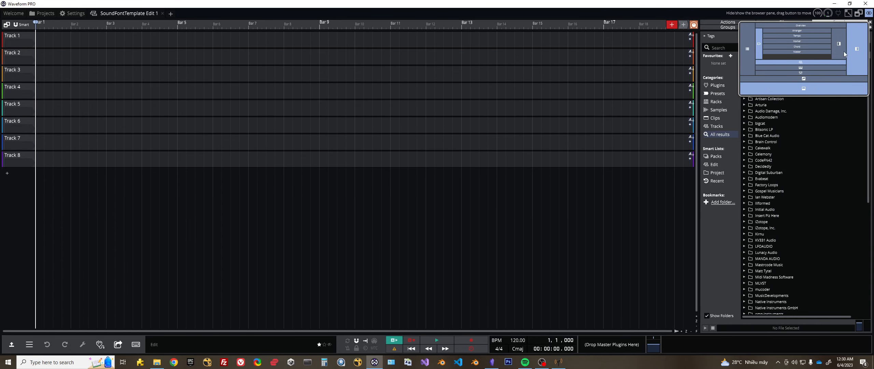
pyautogui.click(841, 51)
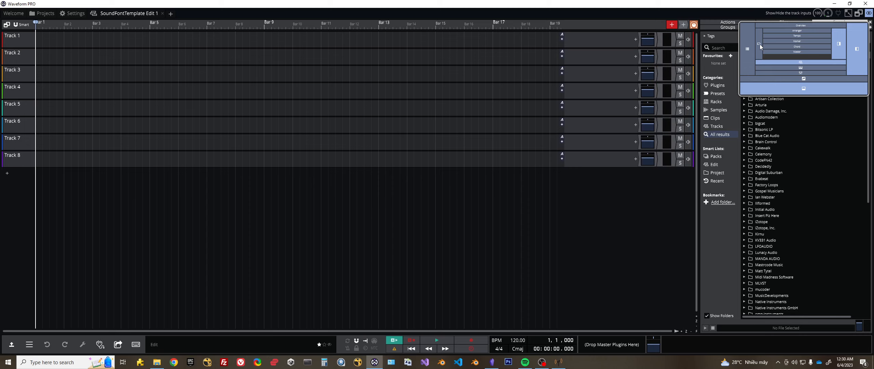
pyautogui.click(804, 92)
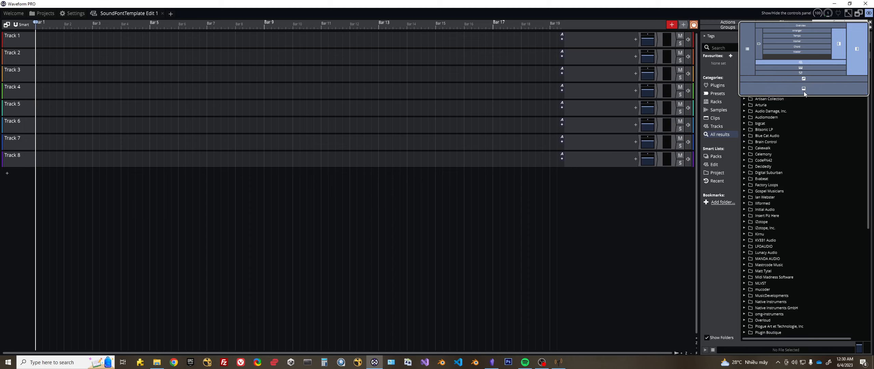
pyautogui.click(804, 92)
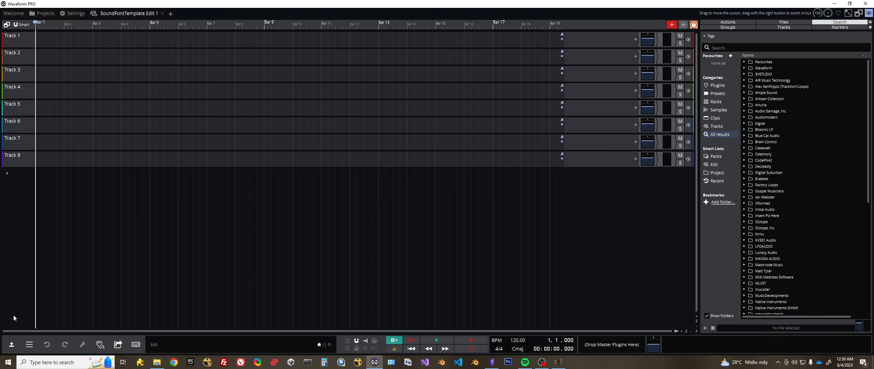
# - Expand the controls panel to its full menu and properties layout and show the quick actions bar
pyautogui.click(11, 344)
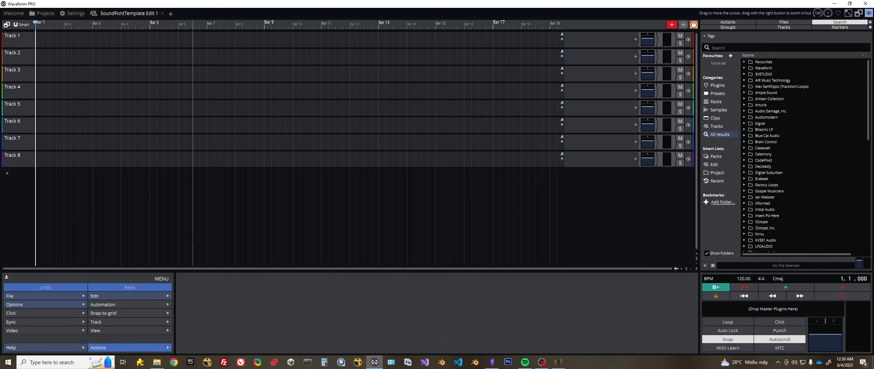
pyautogui.click(859, 13)
pyautogui.click(813, 77)
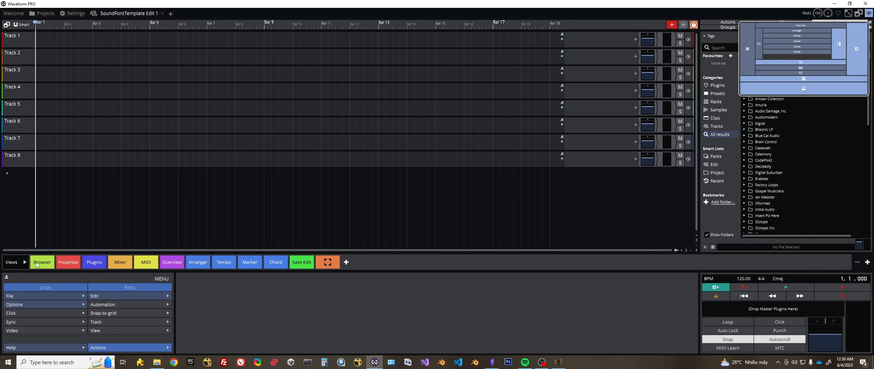
# - Switch the quick actions bar to the TOM set and zoom the edit so all eight tracks fill the view
pyautogui.click(12, 261)
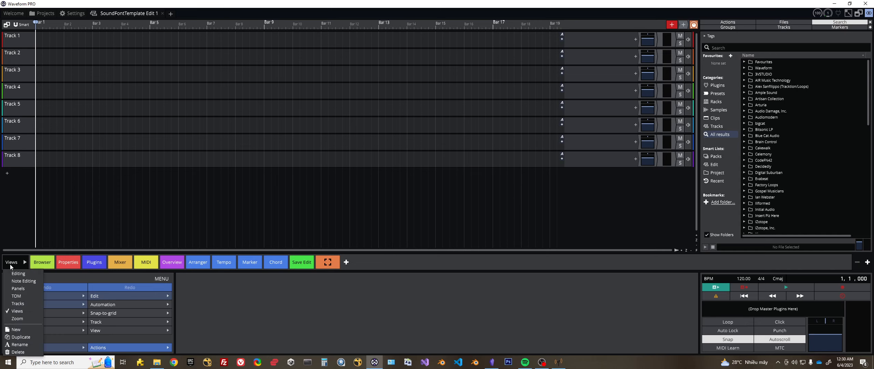
pyautogui.click(23, 295)
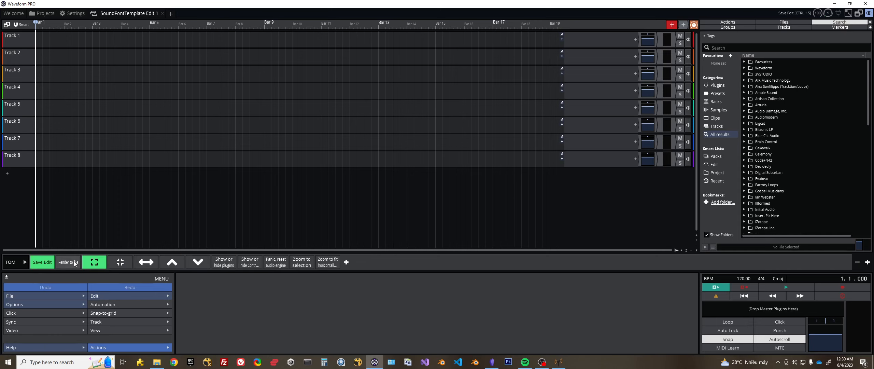
pyautogui.click(94, 267)
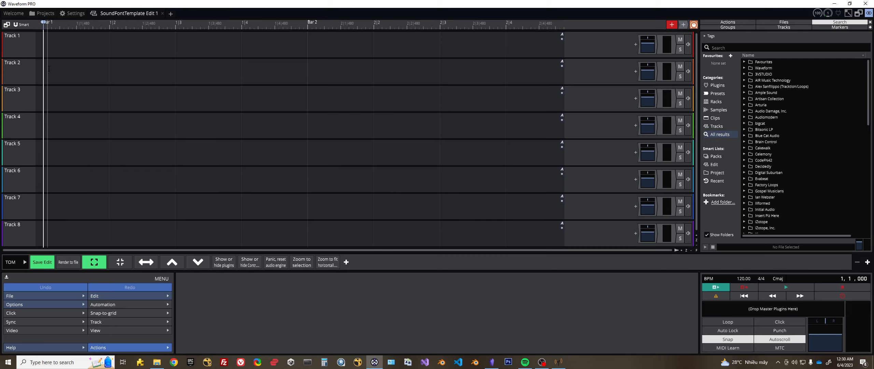
# - Insert a new MIDI clip near the start of bar 1 on Track 1
pyautogui.rightClick(44, 40)
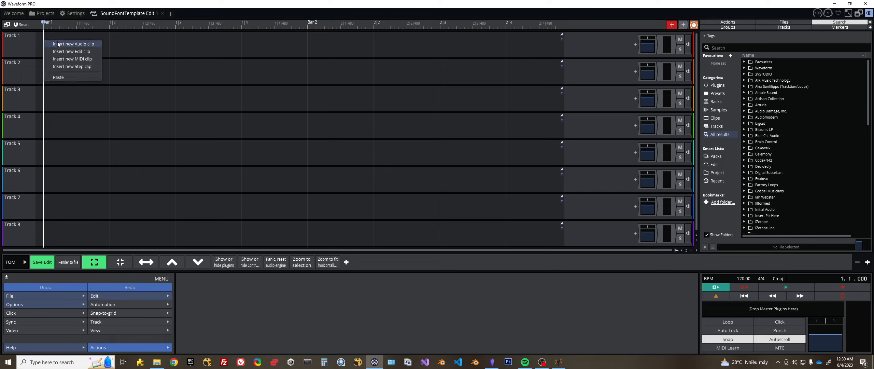
pyautogui.click(196, 51)
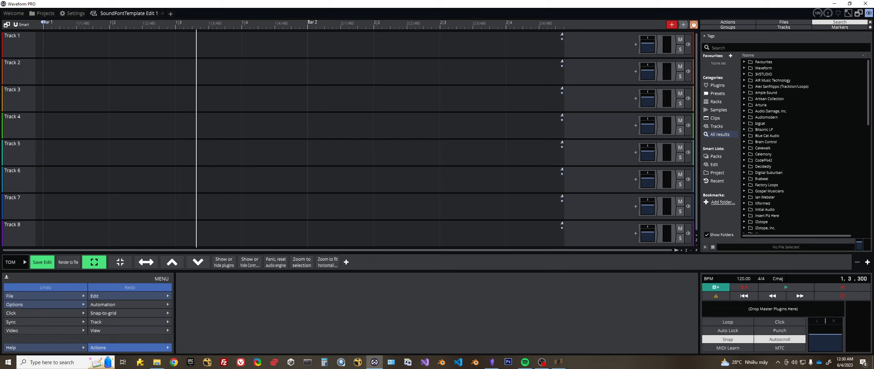
pyautogui.rightClick(48, 44)
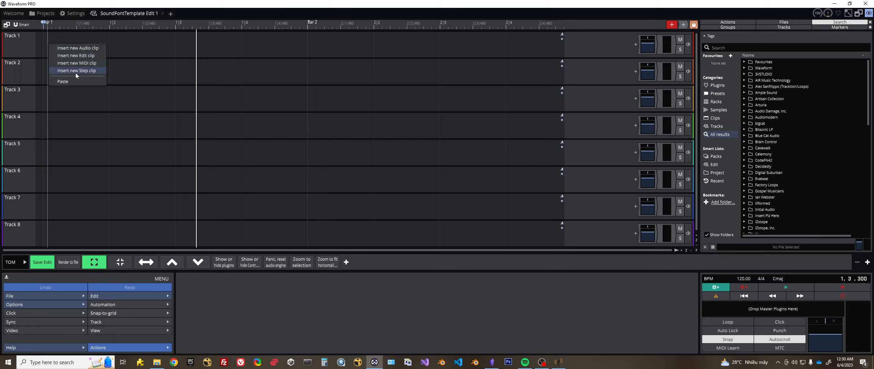
pyautogui.click(82, 63)
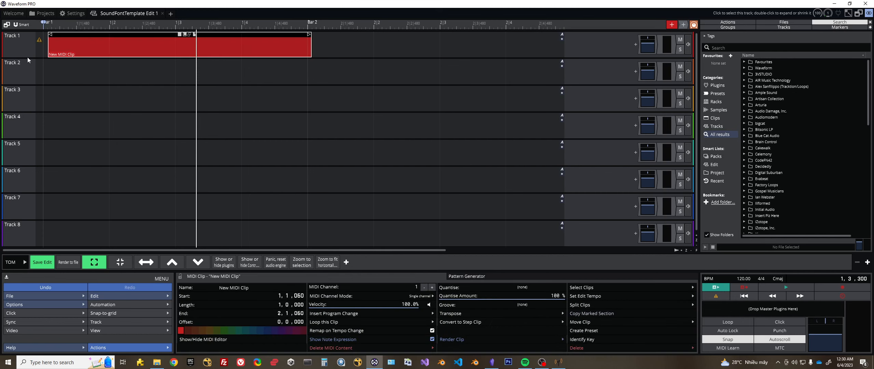
# - Enlarge Track 1 to show its note editor and draw a C4 note from near the clip's start
pyautogui.moveTo(28, 58); pyautogui.dragTo(29, 216)
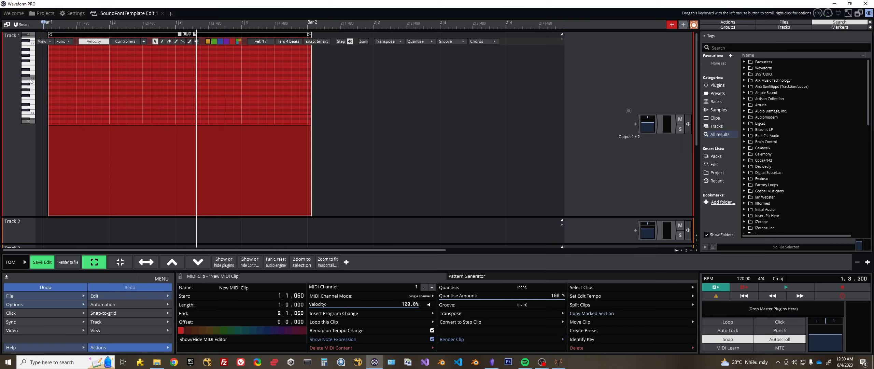
pyautogui.click(162, 41)
pyautogui.click(55, 78)
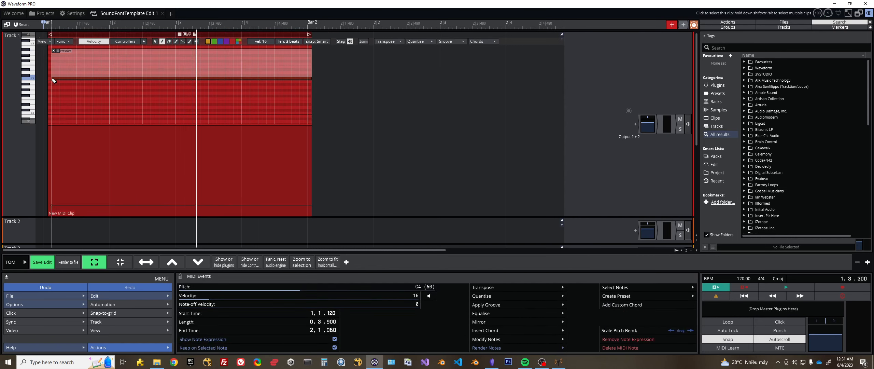
# - Align the C4 note with the clip's start at a length of one bar, and extend the clip's end to 2, 4, 540
pyautogui.moveTo(50, 81)
pyautogui.mouseDown()
pyautogui.moveTo(39, 81)
pyautogui.moveTo(67, 79)
pyautogui.moveTo(47, 84)
pyautogui.mouseUp()
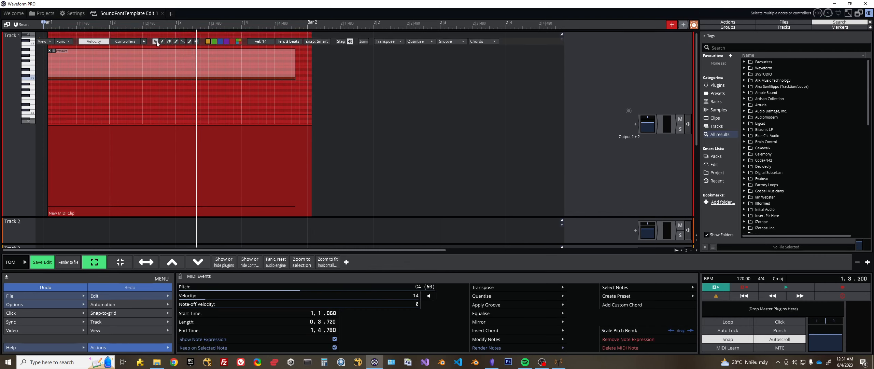
pyautogui.click(296, 63)
pyautogui.moveTo(292, 79); pyautogui.dragTo(309, 79)
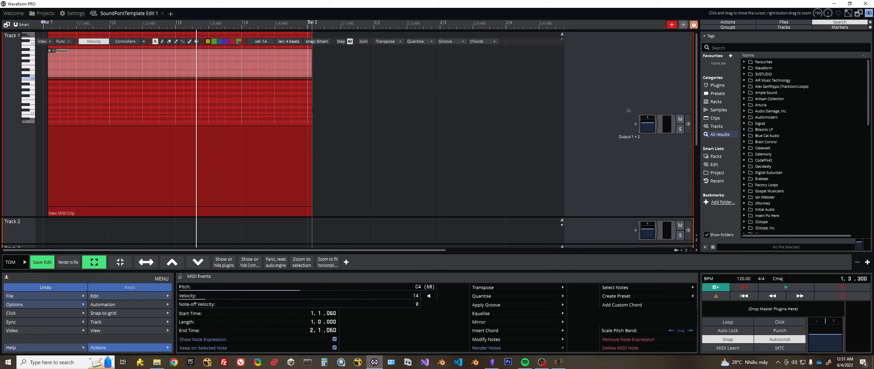
pyautogui.moveTo(312, 110); pyautogui.dragTo(533, 131)
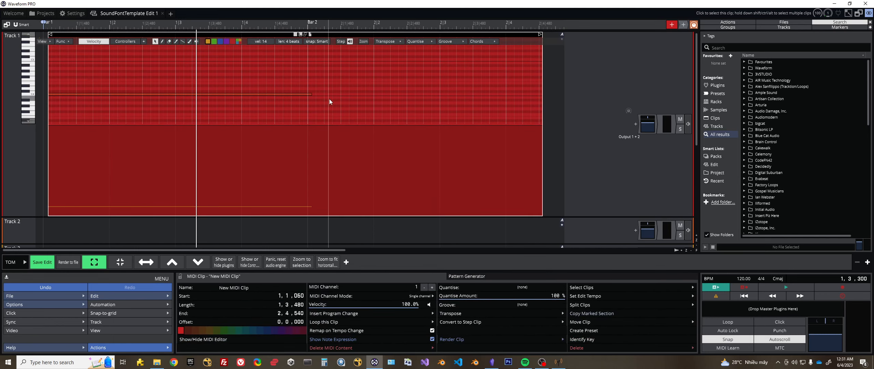
# - Switch the timeline's timebase to Seconds and back to Bars
pyautogui.rightClick(341, 23)
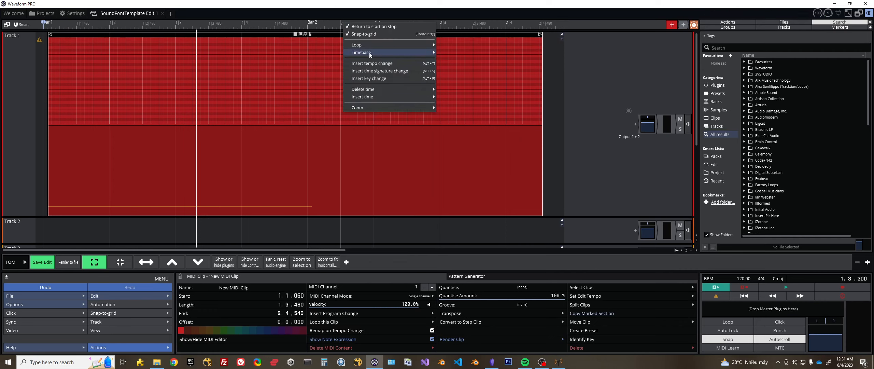
pyautogui.moveTo(373, 50)
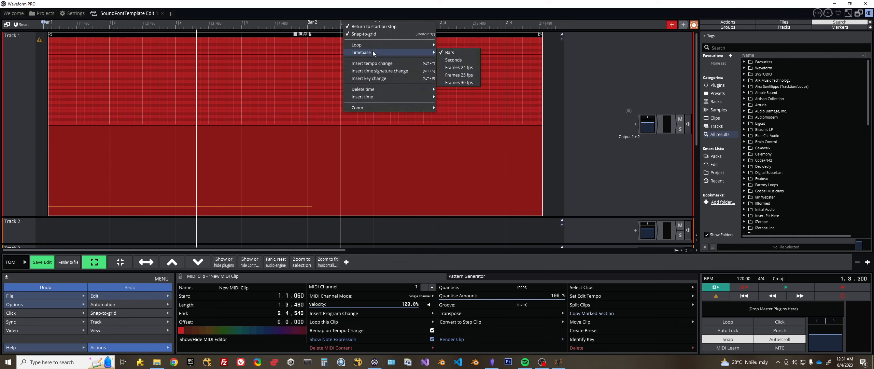
pyautogui.click(459, 63)
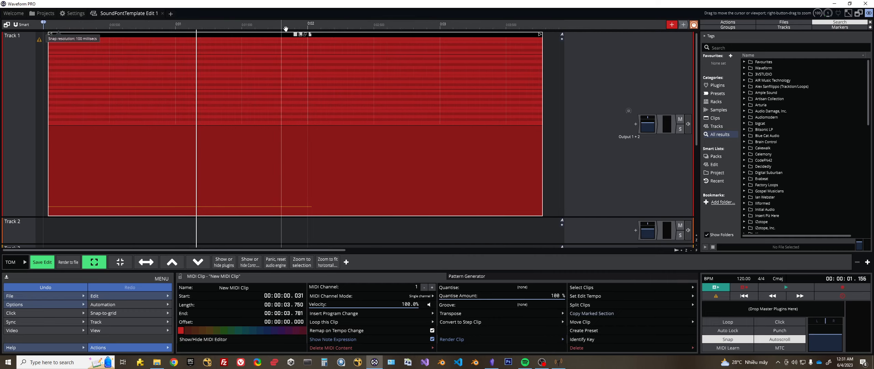
pyautogui.rightClick(331, 34)
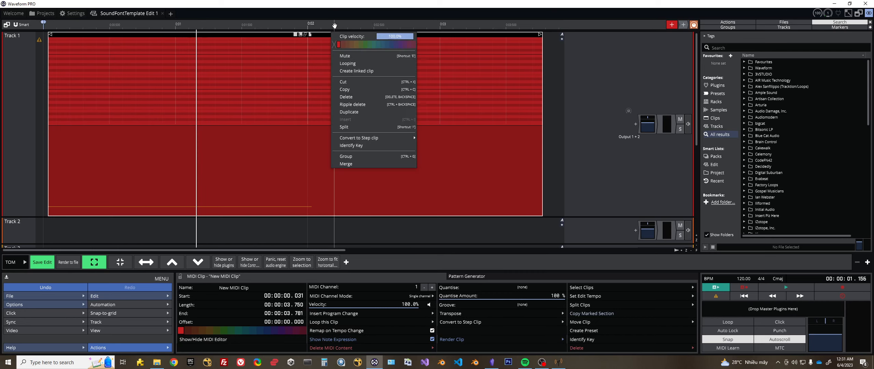
pyautogui.rightClick(326, 22)
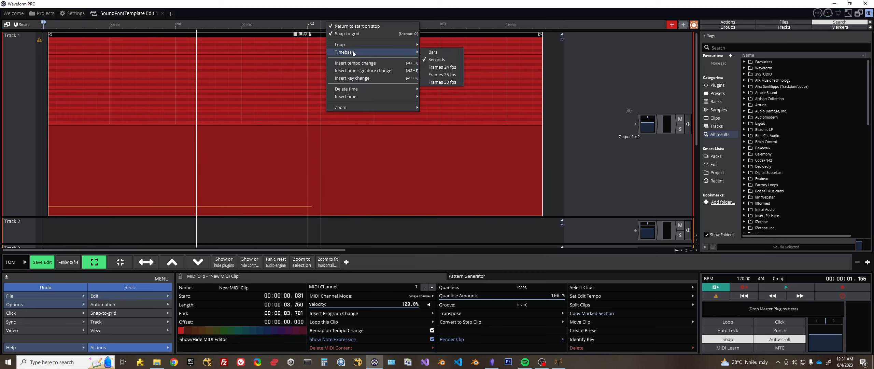
pyautogui.click(459, 53)
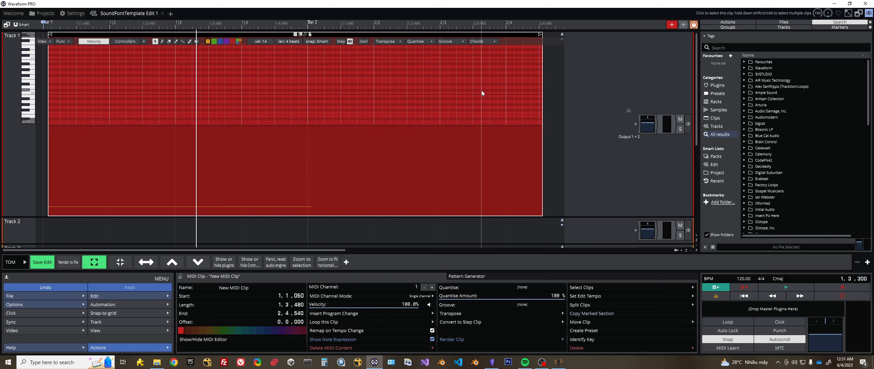
# - Extend the MIDI clip's end to 6, 1, 000 and zoom back out to show all eight tracks
pyautogui.scroll(-1, 467, 89)
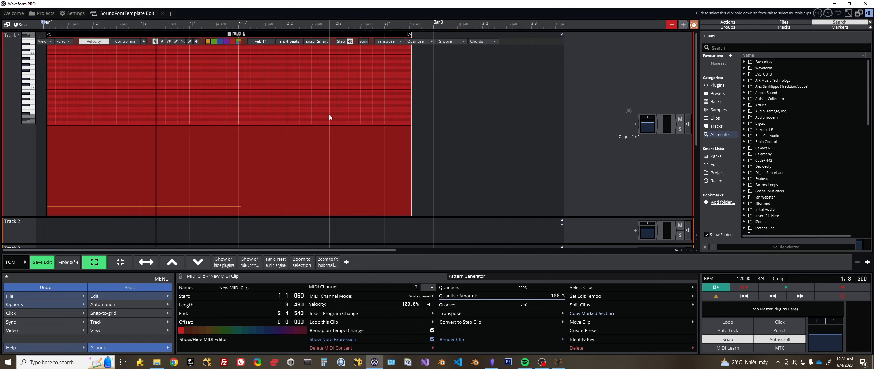
pyautogui.scroll(-2, 345, 115)
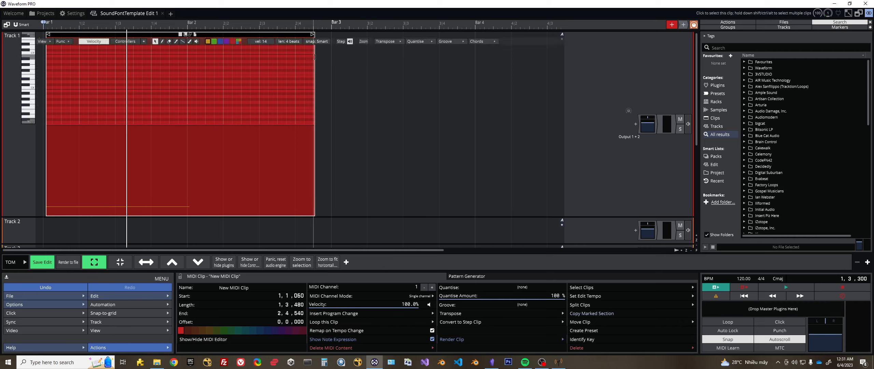
pyautogui.moveTo(314, 97); pyautogui.dragTo(351, 131)
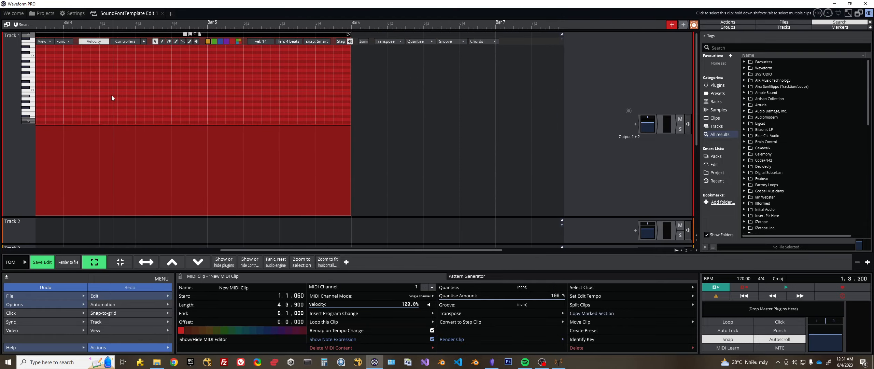
pyautogui.scroll(-5, 137, 78)
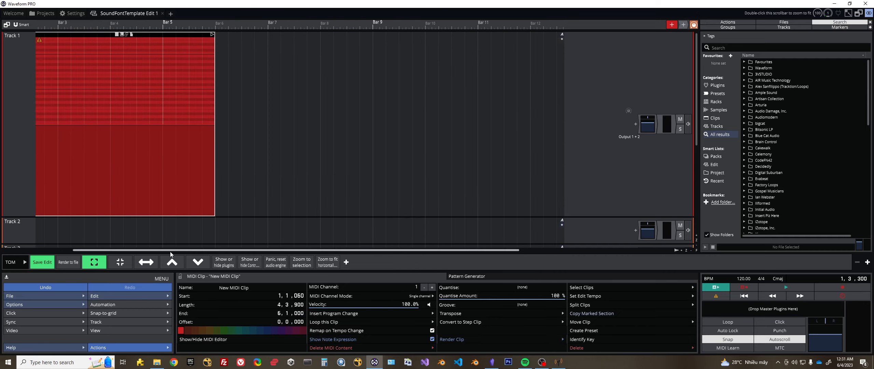
pyautogui.moveTo(170, 250); pyautogui.dragTo(18, 251)
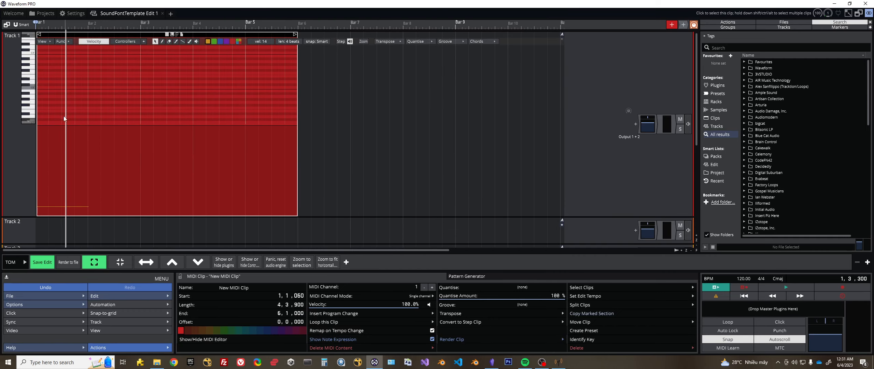
pyautogui.click(90, 262)
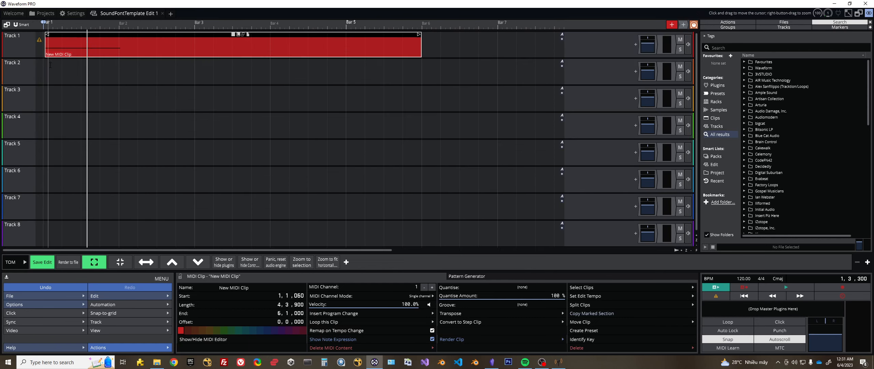
# - Delete Tracks 5 to 8 from the edit
pyautogui.click(14, 238)
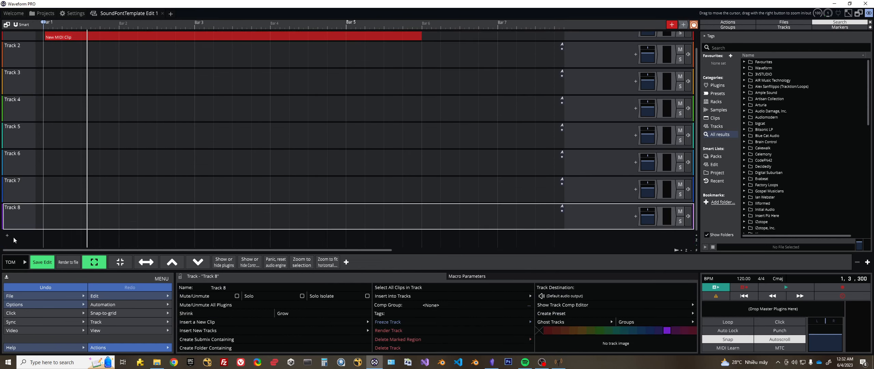
pyautogui.press('Delete')
pyautogui.click(21, 209)
pyautogui.press('Delete')
pyautogui.press('Delete')
pyautogui.press('Delete')
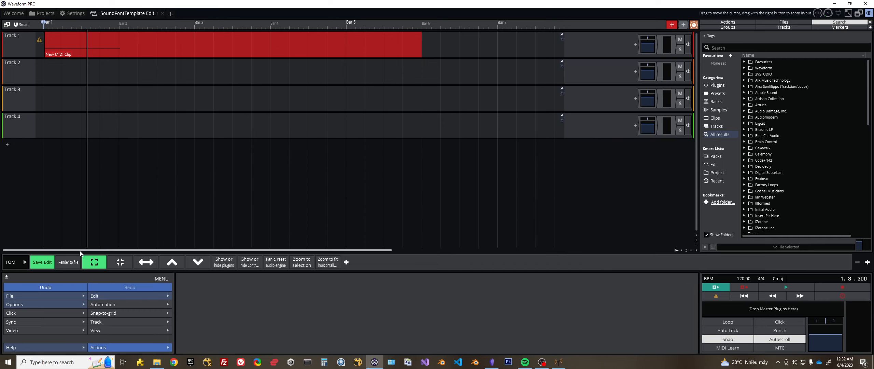
# - Zoom to fit the four tracks and review the zoom actions that can be assigned to the ZOOMFIT shortcut button
pyautogui.click(95, 263)
pyautogui.rightClick(98, 267)
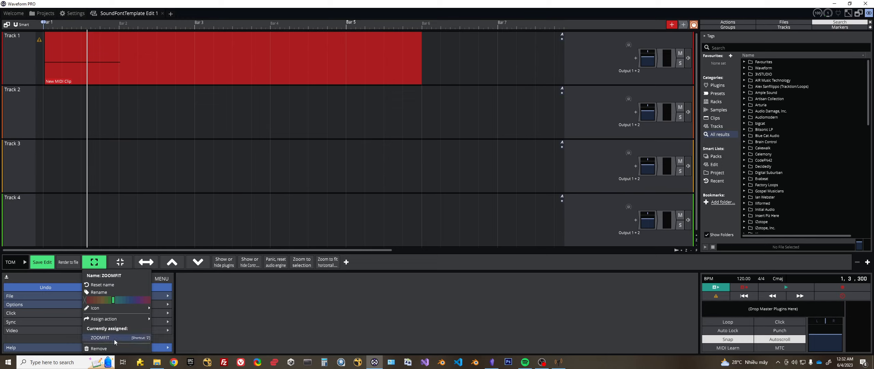
pyautogui.moveTo(116, 318)
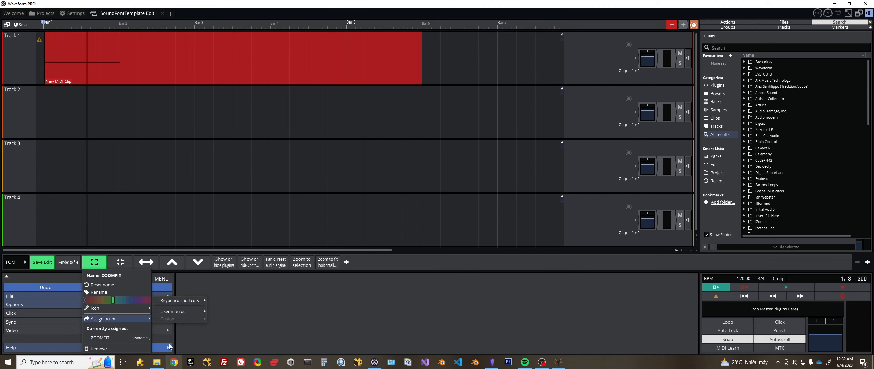
pyautogui.moveTo(204, 301)
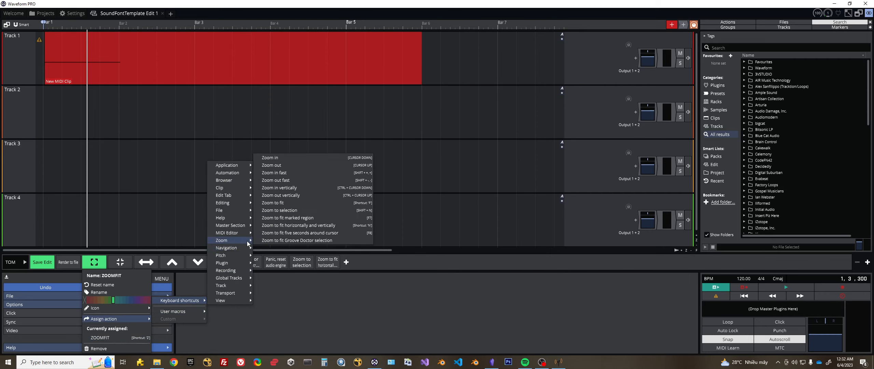
pyautogui.click(270, 218)
pyautogui.click(94, 262)
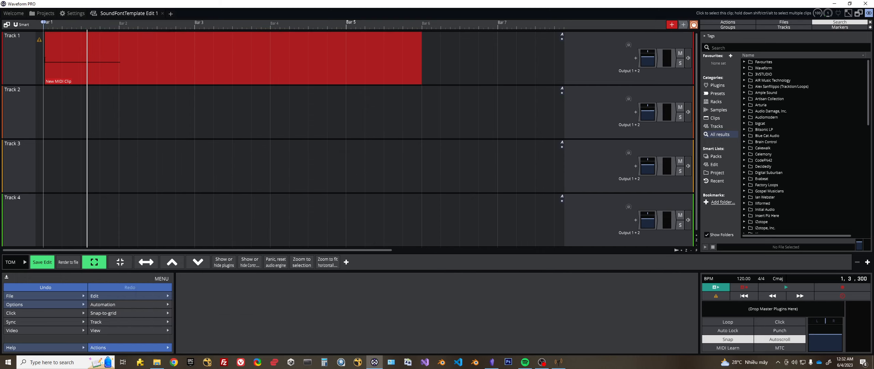
# - Duplicate Track 1 with its MIDI clip and delete the empty Track 5
pyautogui.click(20, 59)
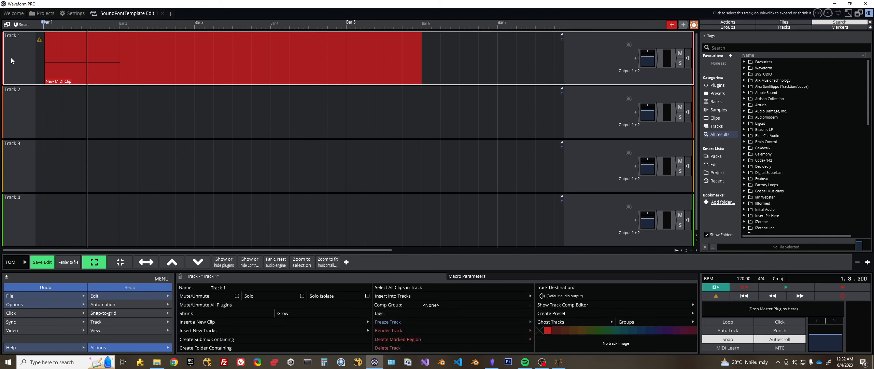
pyautogui.hotkey('ctrl', 'd')
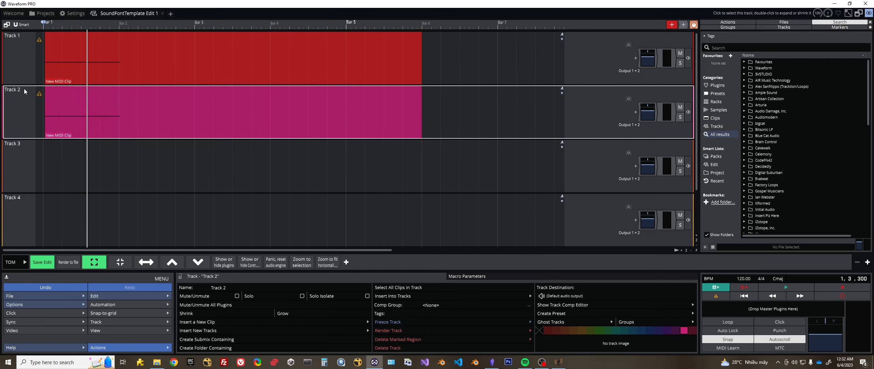
pyautogui.scroll(-3, 26, 229)
pyautogui.click(23, 227)
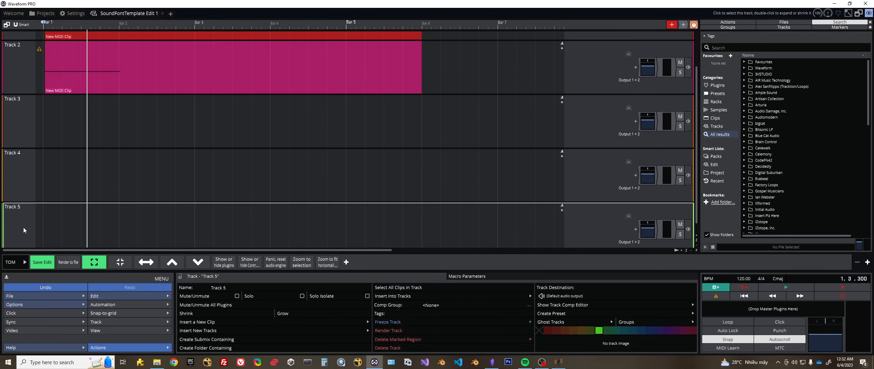
pyautogui.press('Delete')
# - Place the playback cursor at 1, 1, 240 and select Track 2
pyautogui.moveTo(58, 23); pyautogui.dragTo(58, 28)
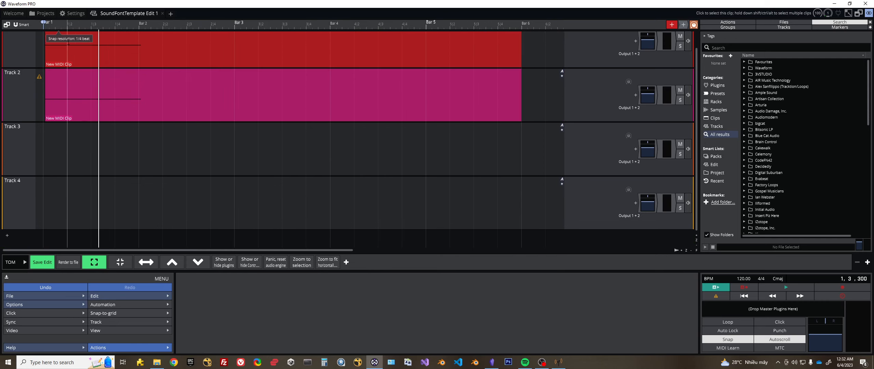
pyautogui.click(50, 25)
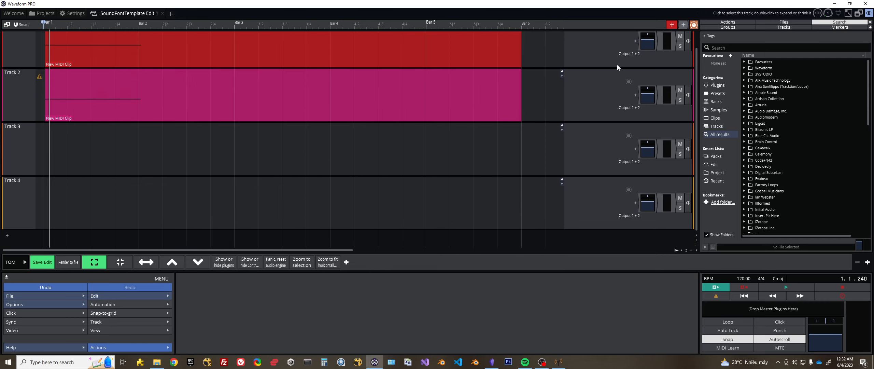
pyautogui.click(595, 45)
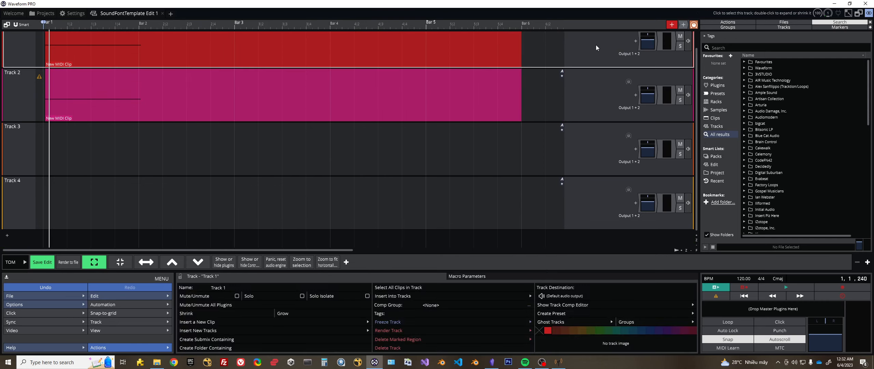
pyautogui.click(624, 107)
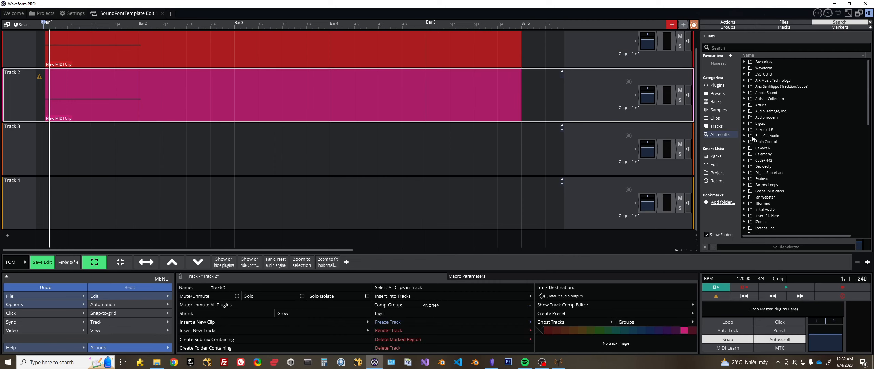
# - Expand the Favourites folder with its FREE and GENERATIVE subfolders and look through the favourite plugins
pyautogui.click(744, 62)
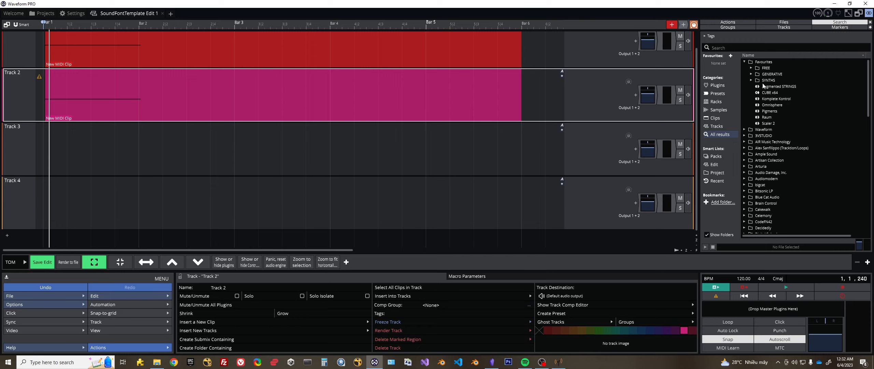
pyautogui.click(751, 74)
pyautogui.click(751, 68)
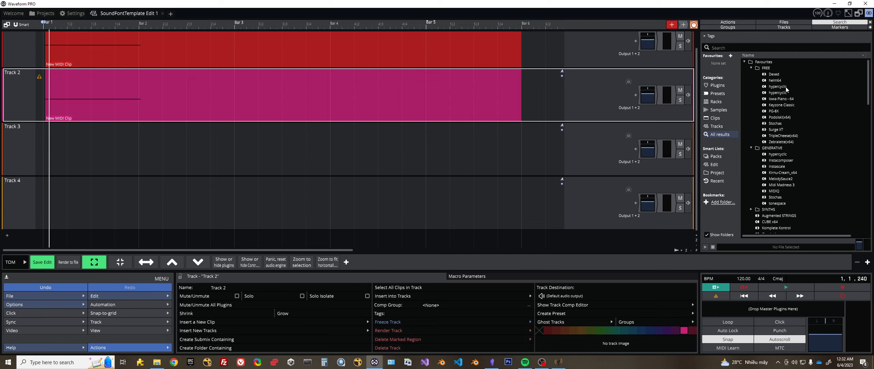
pyautogui.scroll(-10, 800, 141)
pyautogui.scroll(8, 799, 141)
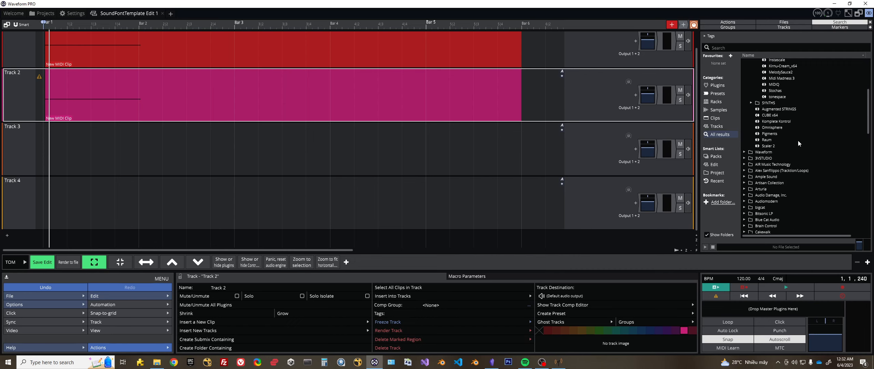
# - Add the favourite plugin Omnisphere to Track 1
pyautogui.click(773, 127)
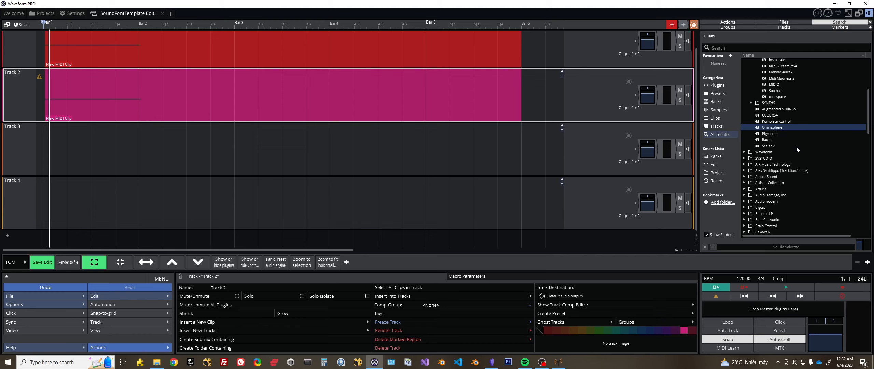
pyautogui.scroll(2, 796, 147)
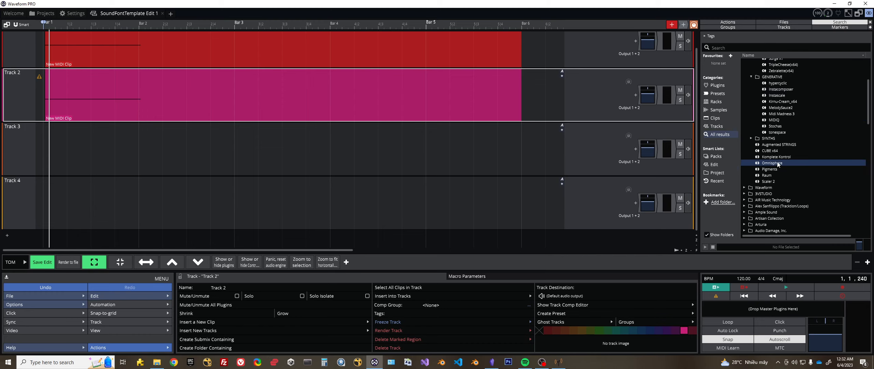
pyautogui.scroll(2, 779, 164)
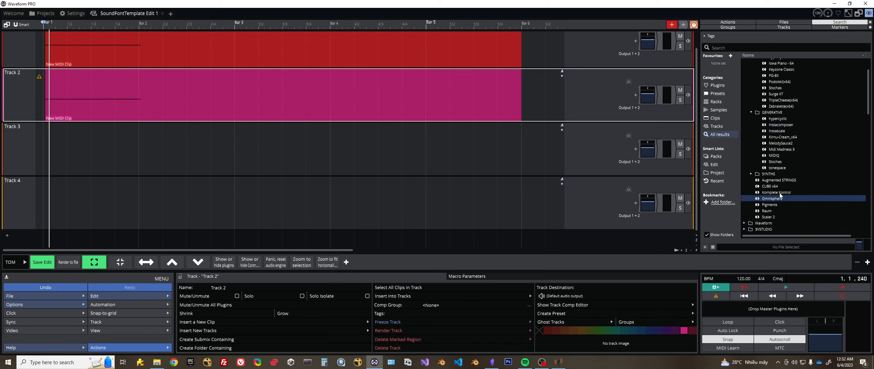
pyautogui.scroll(-2, 779, 185)
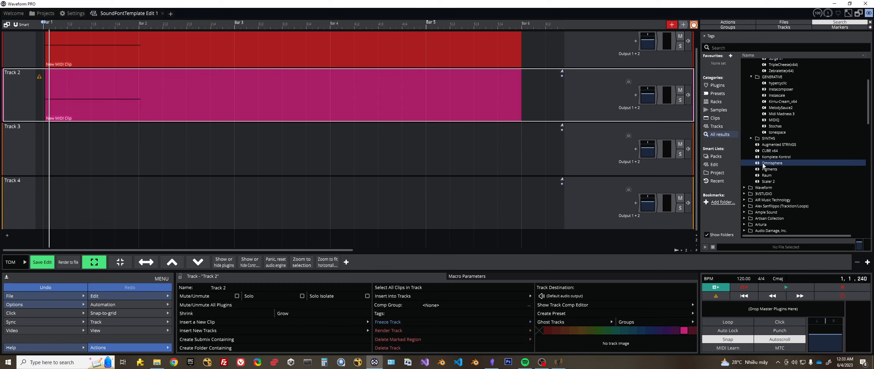
pyautogui.moveTo(711, 133); pyautogui.dragTo(603, 42)
pyautogui.moveTo(767, 162); pyautogui.dragTo(635, 42)
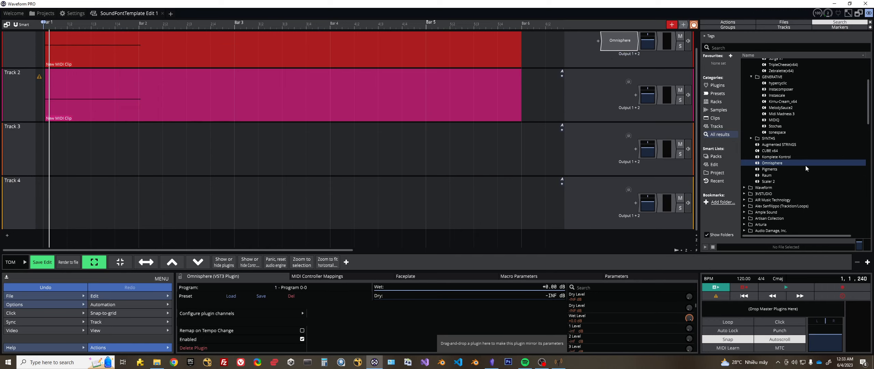
pyautogui.scroll(4, 789, 146)
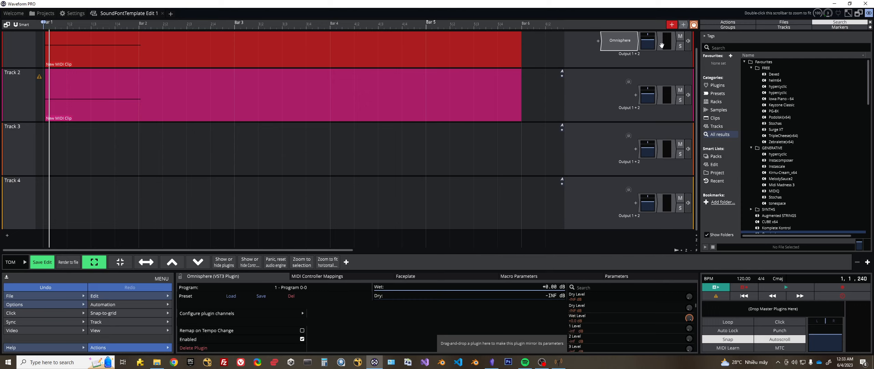
# - Open Track 1's Omnisphere, load the Celeste - Ambient patch from the Keyboards category, and move its window clear of the clip's start
pyautogui.doubleClick(620, 40)
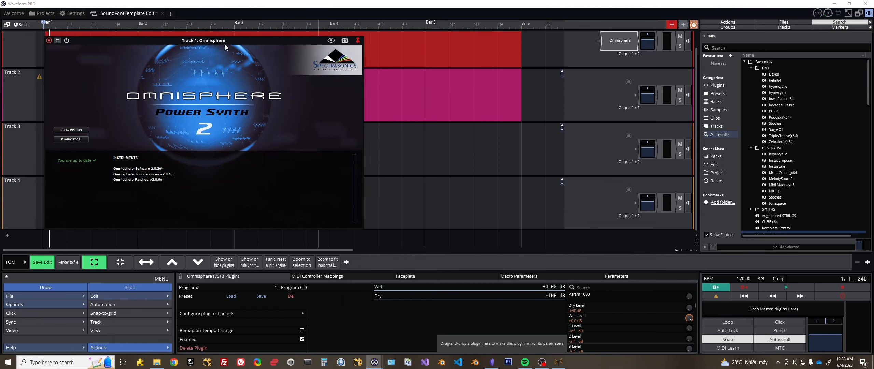
pyautogui.moveTo(225, 44); pyautogui.dragTo(407, 62)
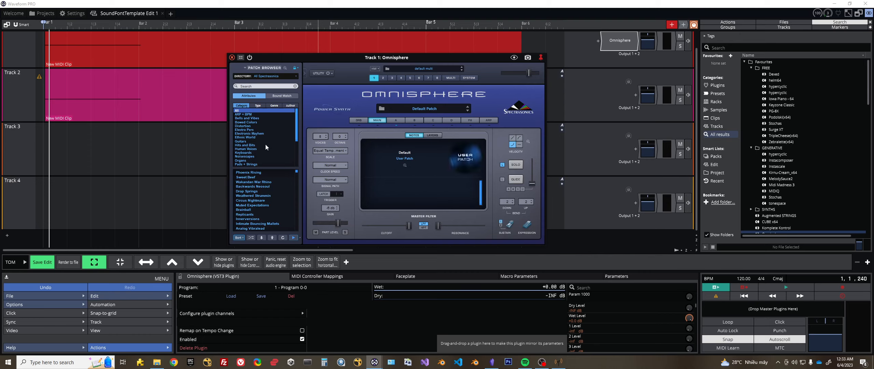
pyautogui.scroll(-4, 265, 144)
pyautogui.scroll(-1, 266, 155)
pyautogui.scroll(1, 275, 155)
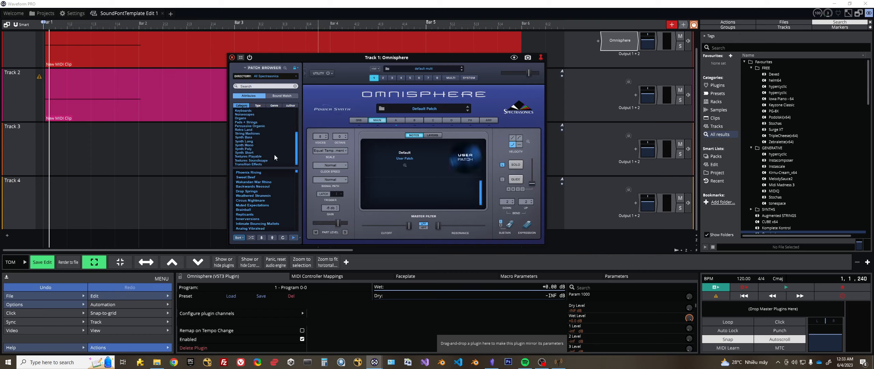
pyautogui.click(246, 112)
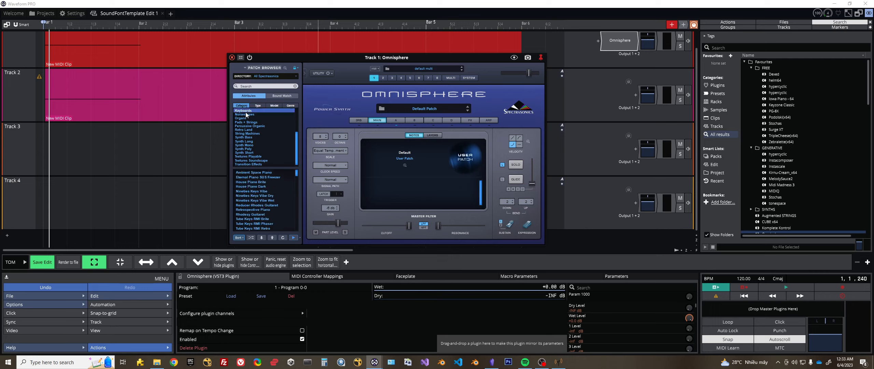
pyautogui.scroll(-12, 267, 201)
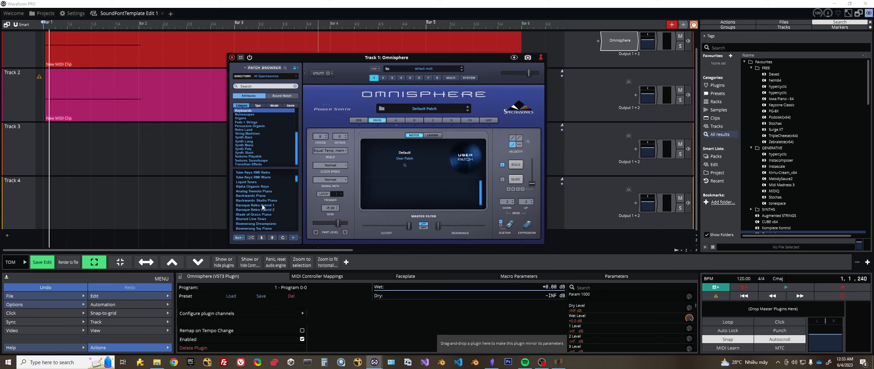
pyautogui.scroll(-3, 262, 205)
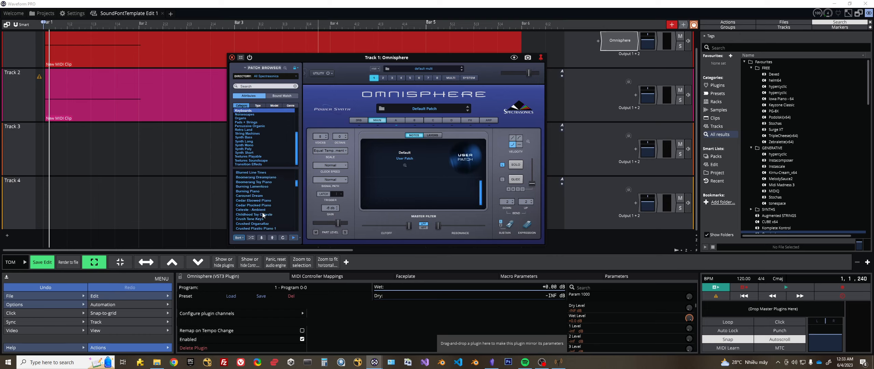
pyautogui.click(253, 209)
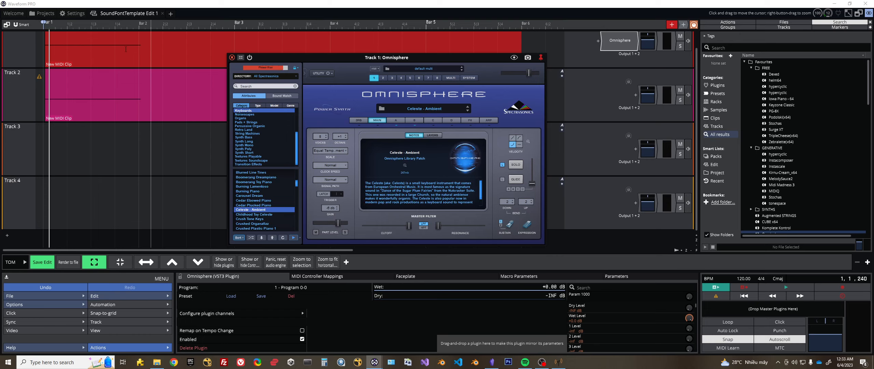
pyautogui.moveTo(355, 57); pyautogui.dragTo(433, 78)
# - Play back the start of the arrangement to audition the Celeste patch, and stop with the cursor at 1, 1, 000
pyautogui.click(62, 157)
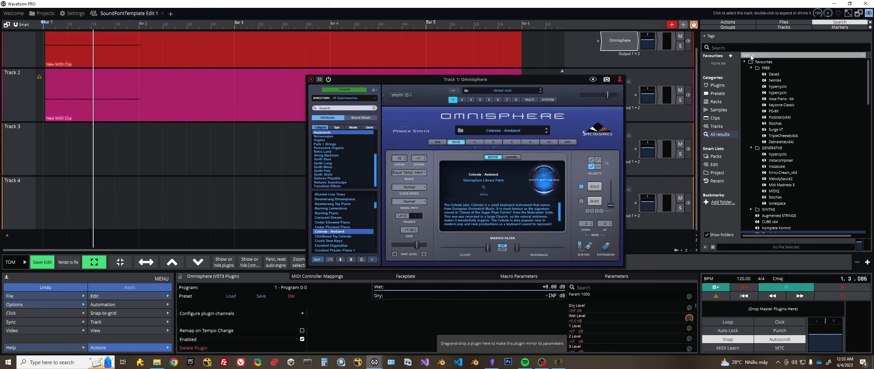
pyautogui.click(45, 148)
pyautogui.press('space')
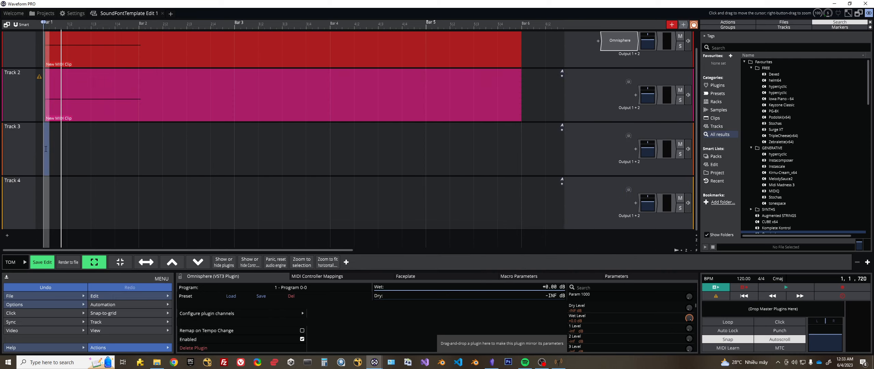
pyautogui.press('space')
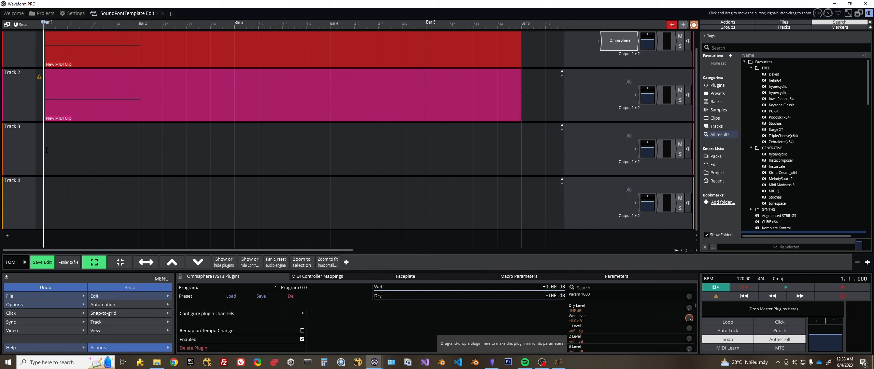
pyautogui.press('space')
pyautogui.press('space')
# - Reopen Omnisphere's window and search for "Va" to insert ValhallaSupermassive before Omnisphere on Track 1
pyautogui.doubleClick(610, 46)
pyautogui.click(597, 42)
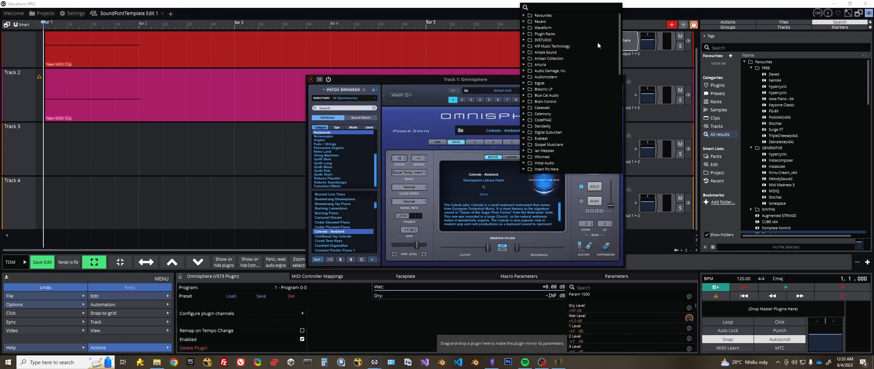
pyautogui.write('Va')
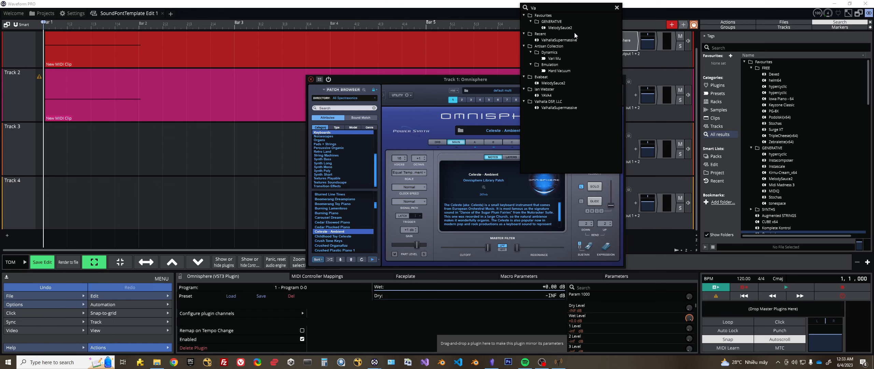
pyautogui.click(559, 40)
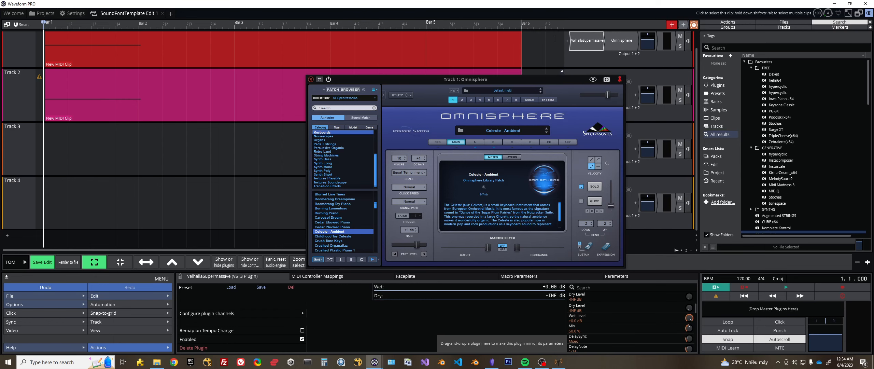
# - Move ValhallaSupermassive after Omnisphere in Track 1's plugin chain and briefly play back the start to audition the effect
pyautogui.moveTo(587, 40); pyautogui.dragTo(634, 45)
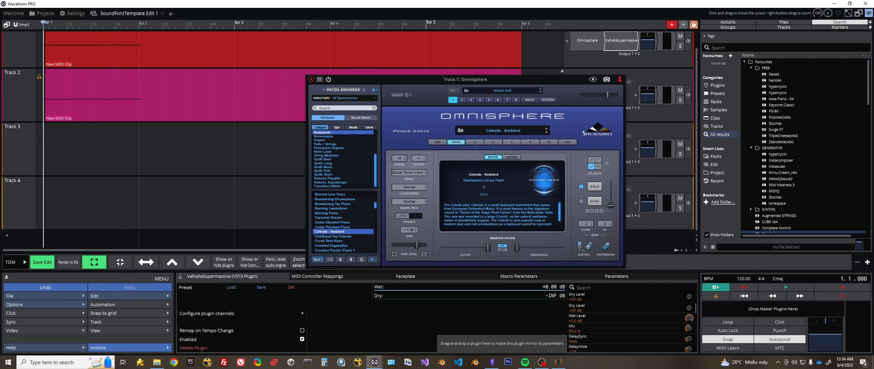
pyautogui.press('space')
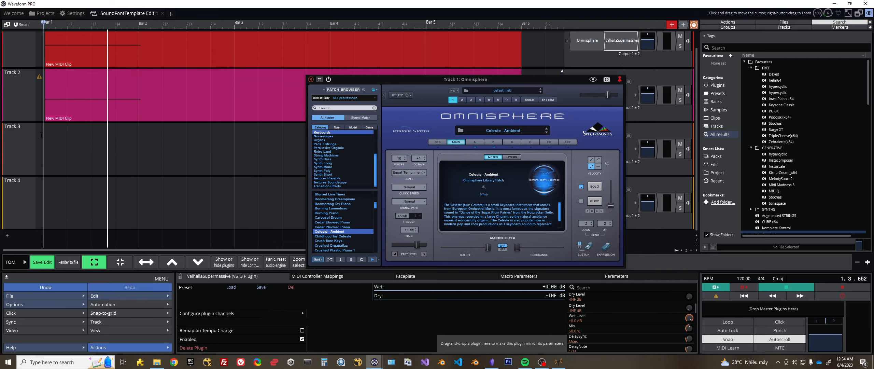
pyautogui.press('space')
# - Lower ValhallaSupermassive's Mix to 23.2% on Track 1, close its window, and briefly play back the result
pyautogui.doubleClick(622, 40)
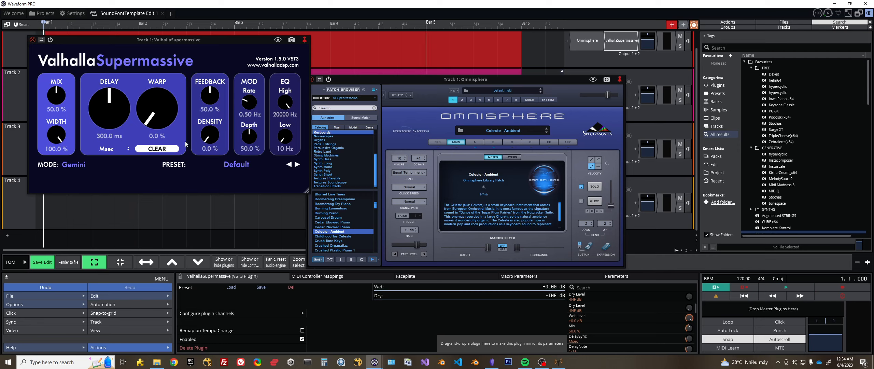
pyautogui.moveTo(104, 98); pyautogui.dragTo(56, 126)
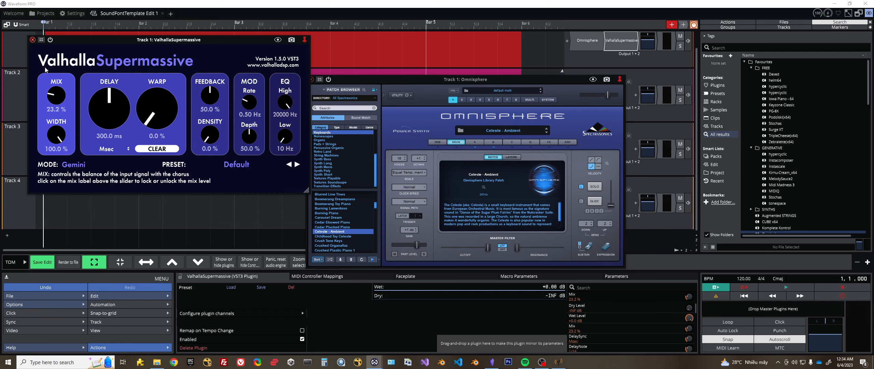
pyautogui.click(32, 40)
pyautogui.press('space')
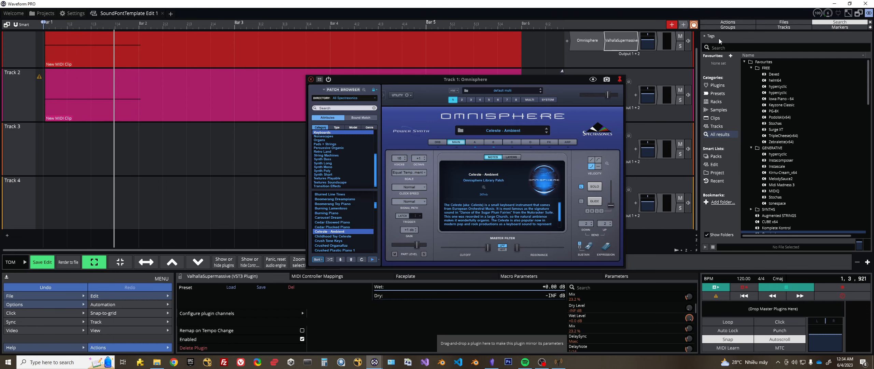
pyautogui.press('space')
# - Move Omnisphere's window clear of Track 1's plugins and load the Crush Tone Keys patch
pyautogui.moveTo(528, 81); pyautogui.dragTo(439, 66)
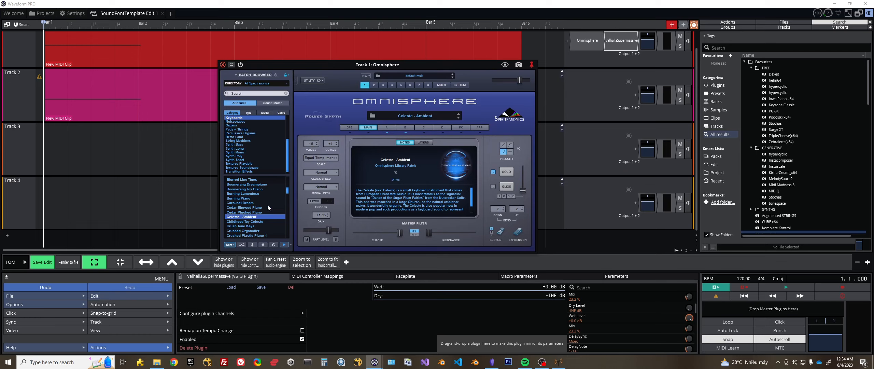
pyautogui.scroll(-1, 265, 225)
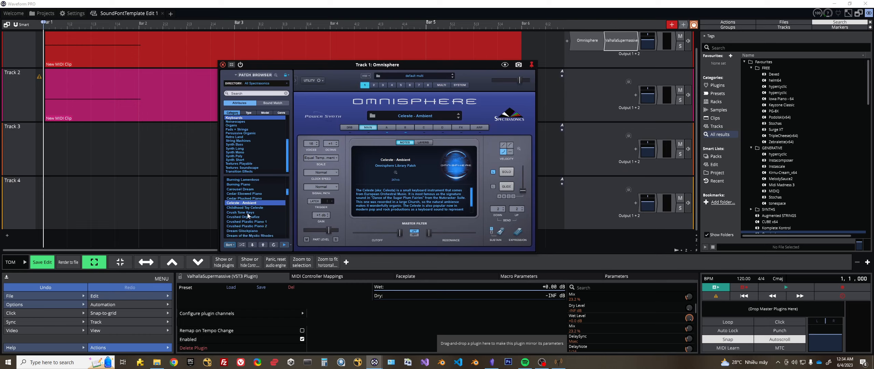
pyautogui.click(241, 212)
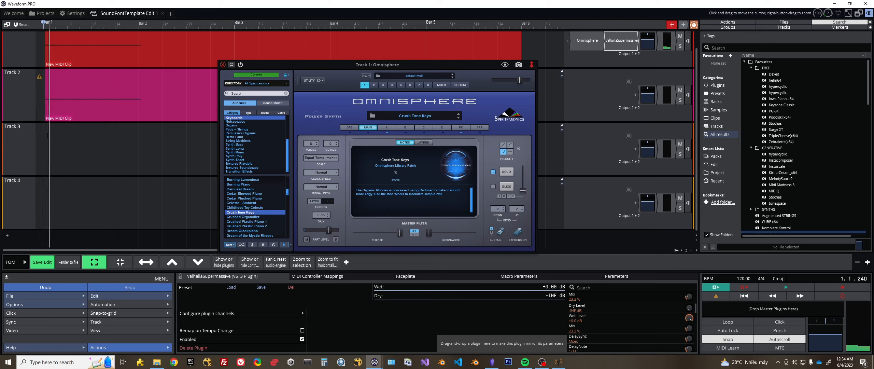
# - Play back the arrangement to audition the Crush Tone Keys patch, stop playback, and close Omnisphere's window
pyautogui.press('space')
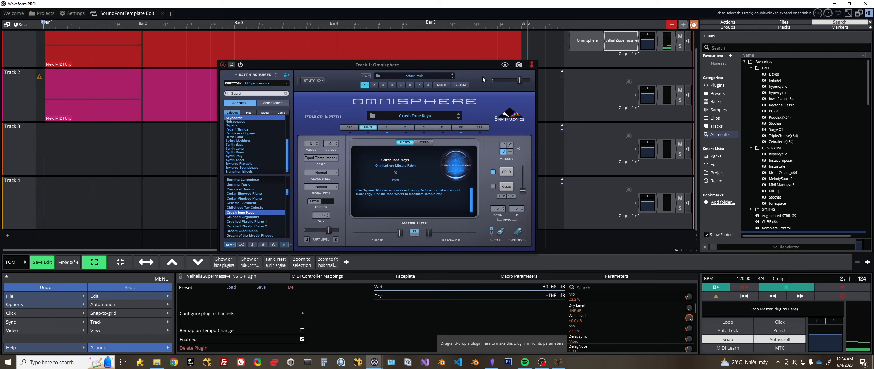
pyautogui.press('space')
pyautogui.press('space')
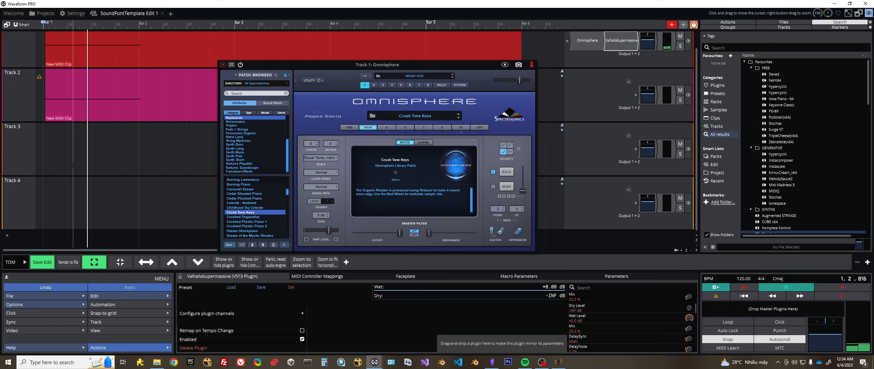
pyautogui.press('space')
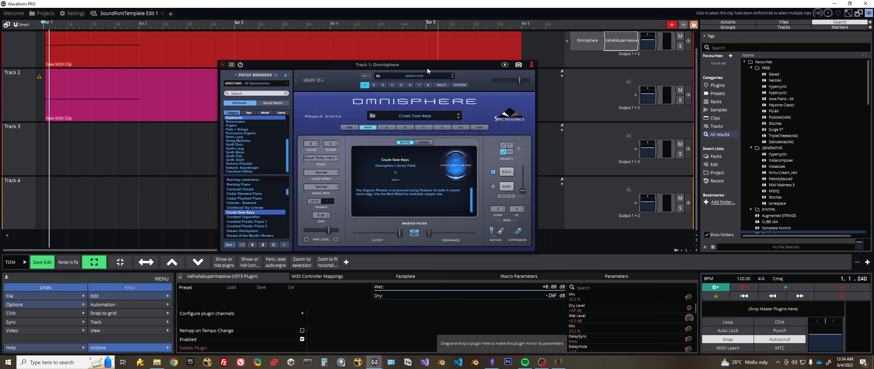
pyautogui.moveTo(427, 68); pyautogui.dragTo(451, 94)
pyautogui.click(246, 91)
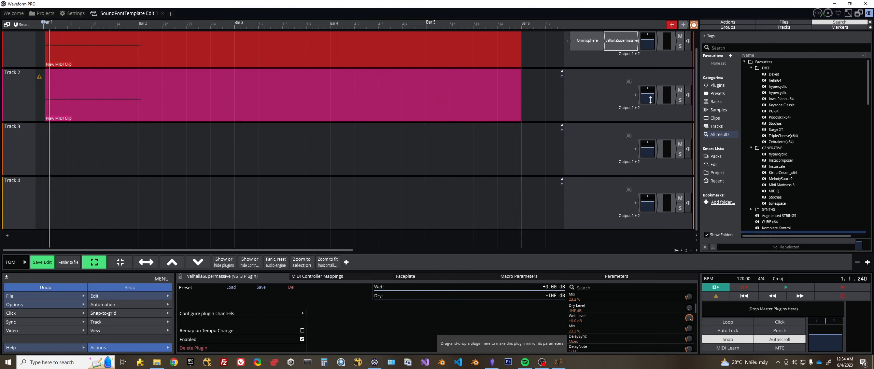
# - Search the plugin browser for "iowa" and add the favourite Iowa Piano - 64 to Track 2
pyautogui.click(636, 94)
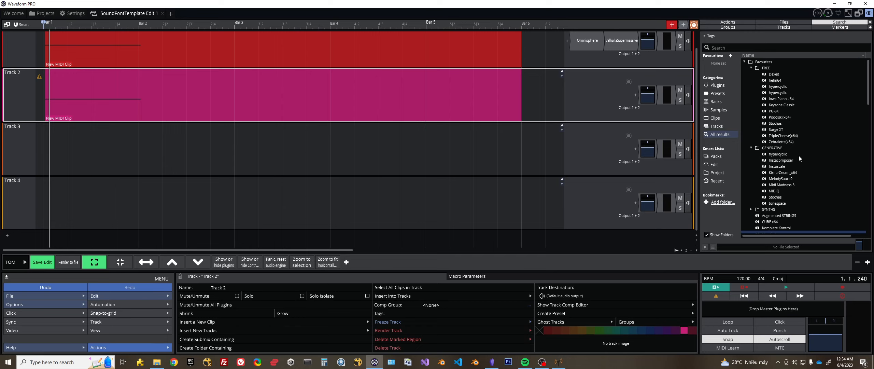
pyautogui.scroll(-3, 800, 158)
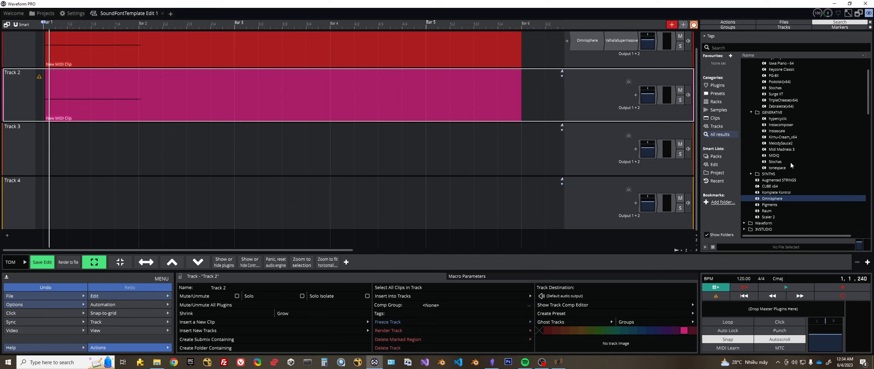
pyautogui.scroll(3, 795, 180)
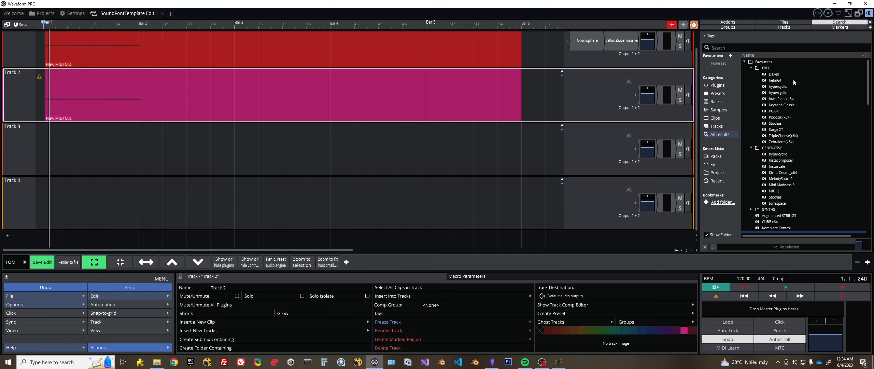
pyautogui.click(766, 55)
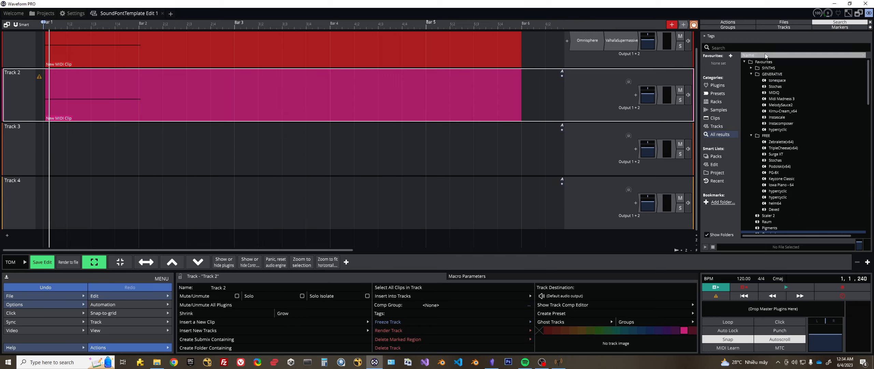
pyautogui.click(766, 47)
pyautogui.write('iowa')
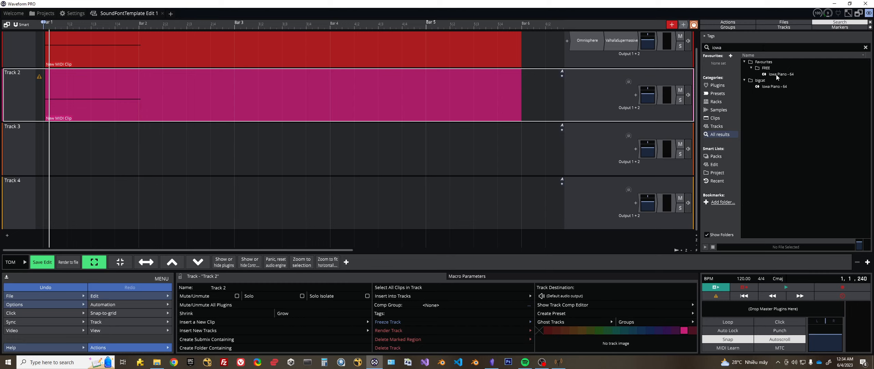
pyautogui.click(776, 75)
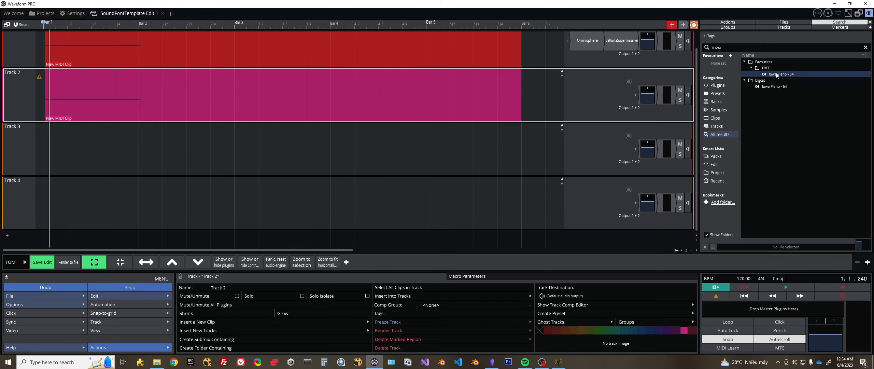
pyautogui.moveTo(631, 97); pyautogui.dragTo(631, 96)
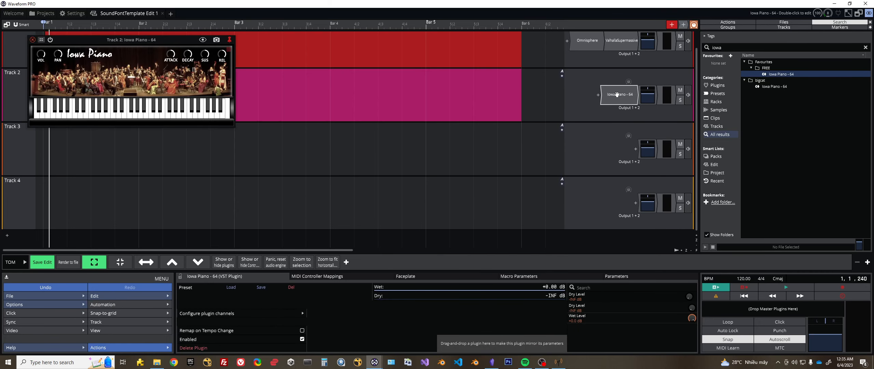
# - Move the Iowa Piano window clear of the clips' start, play from 1, 1, 000 to audition it, then stop and close the window
pyautogui.moveTo(120, 40); pyautogui.dragTo(239, 59)
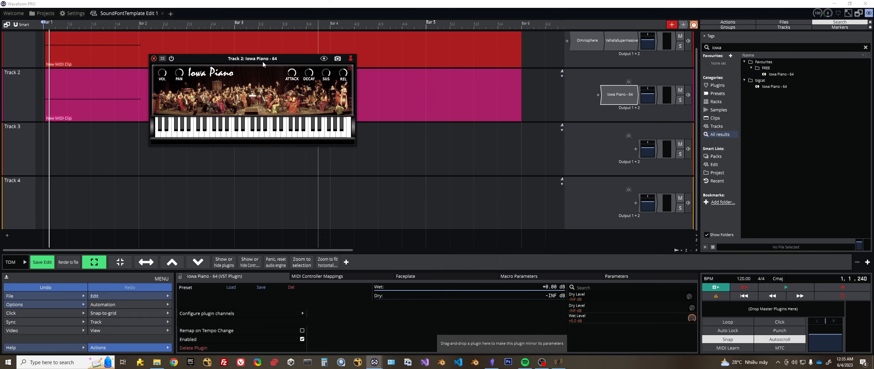
pyautogui.moveTo(262, 62); pyautogui.dragTo(415, 94)
pyautogui.click(47, 137)
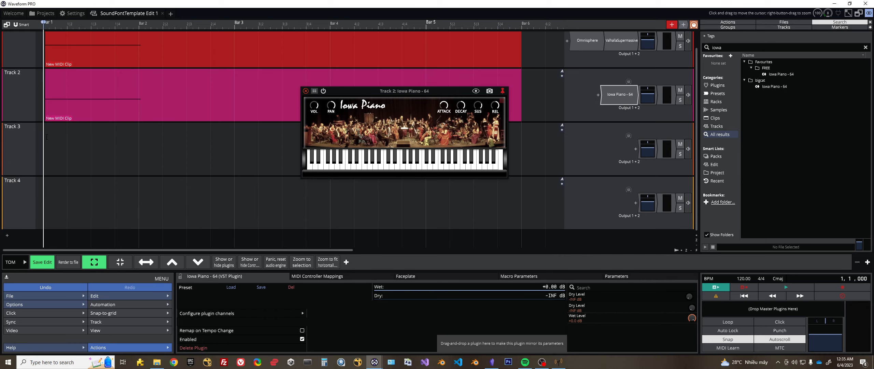
pyautogui.press('space')
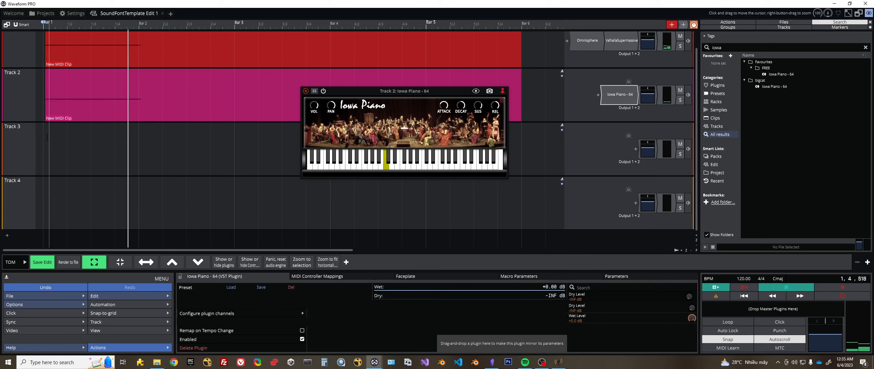
pyautogui.moveTo(413, 93); pyautogui.dragTo(454, 0)
pyautogui.press('space')
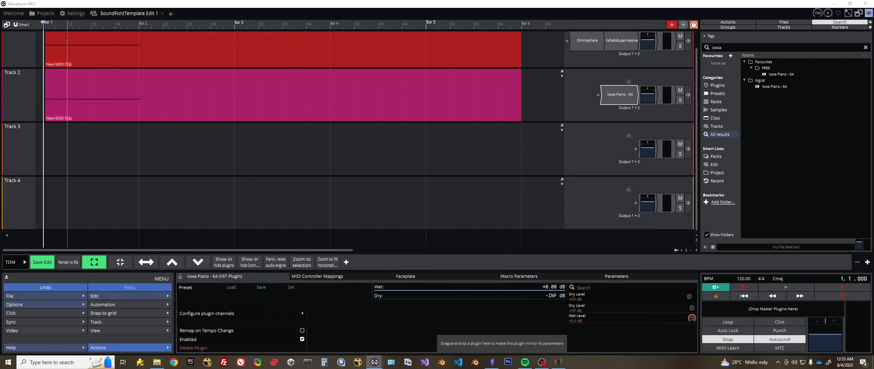
# - Set the loop range from Bar 1 to Bar 6, enable looping, and play back both clips to check it
pyautogui.moveTo(42, 22)
pyautogui.mouseDown()
pyautogui.moveTo(284, 77)
pyautogui.moveTo(506, 62)
pyautogui.moveTo(526, 20)
pyautogui.mouseUp()
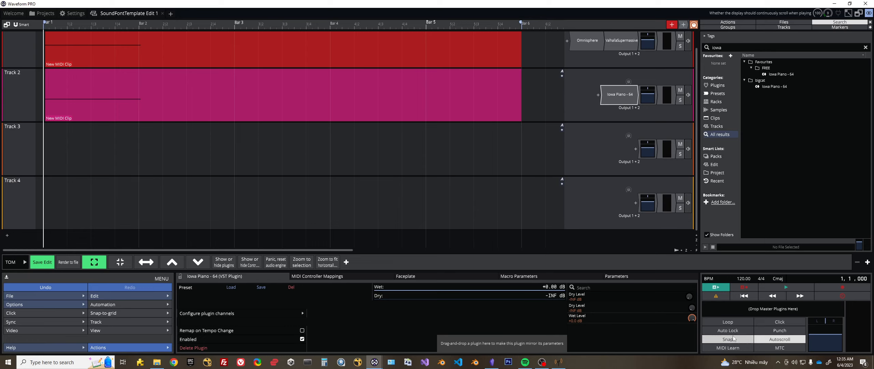
pyautogui.click(728, 322)
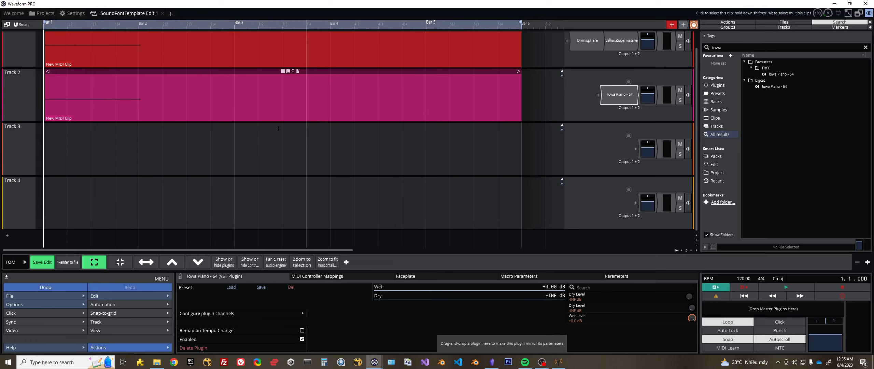
pyautogui.press('space')
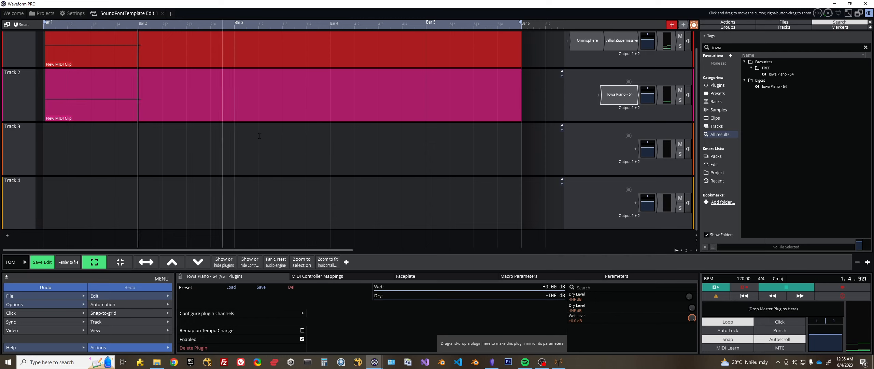
pyautogui.press('space')
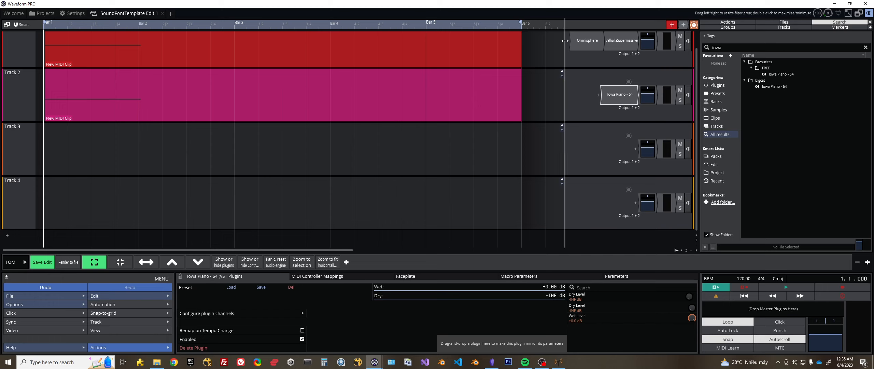
# - Insert an Aux Send before Omnisphere on Track 1 and copy it to Track 2 before Iowa Piano
pyautogui.click(568, 41)
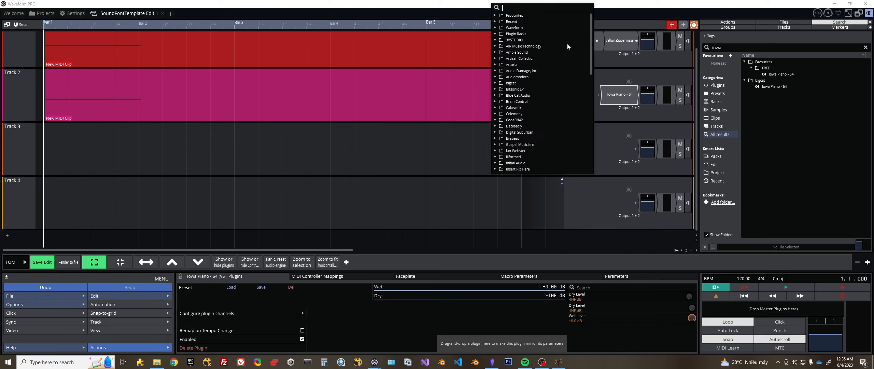
pyautogui.write('aux')
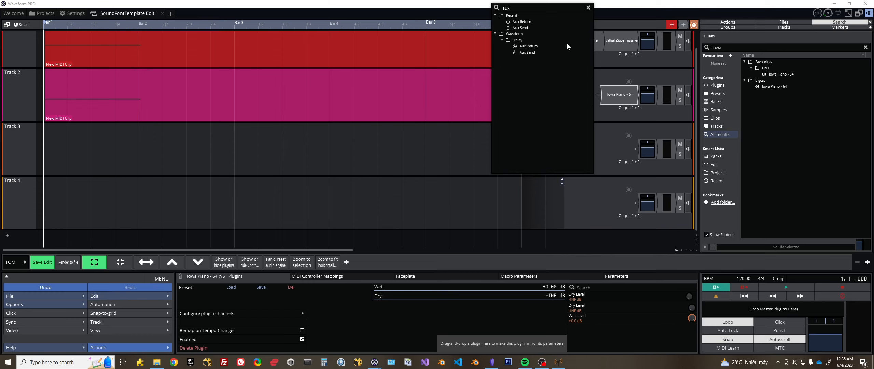
pyautogui.click(520, 27)
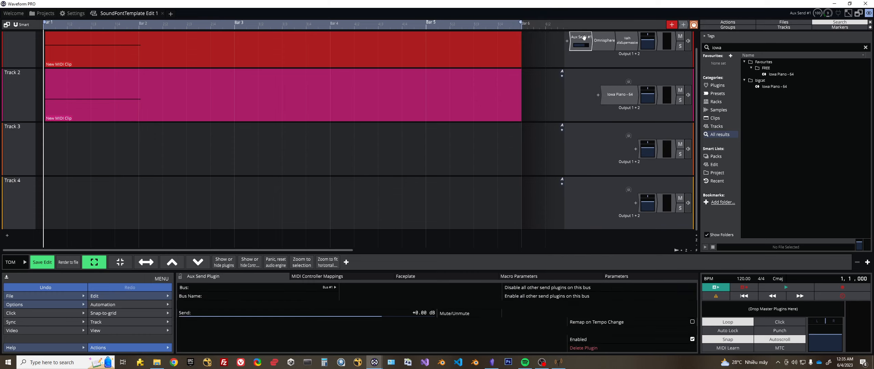
pyautogui.moveTo(584, 42); pyautogui.dragTo(547, 99)
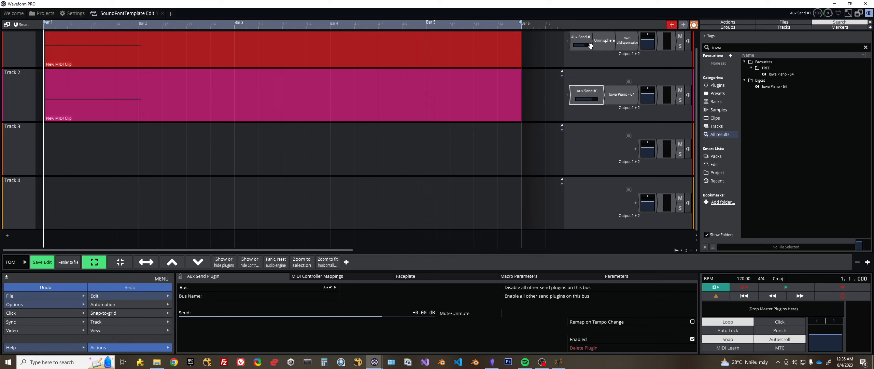
# - Assign Track 2's Aux Send to Bus #2 and close its window
pyautogui.doubleClick(592, 93)
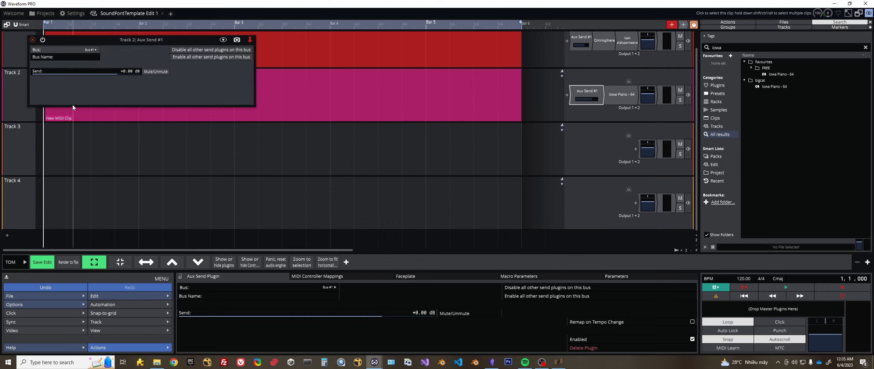
pyautogui.click(97, 49)
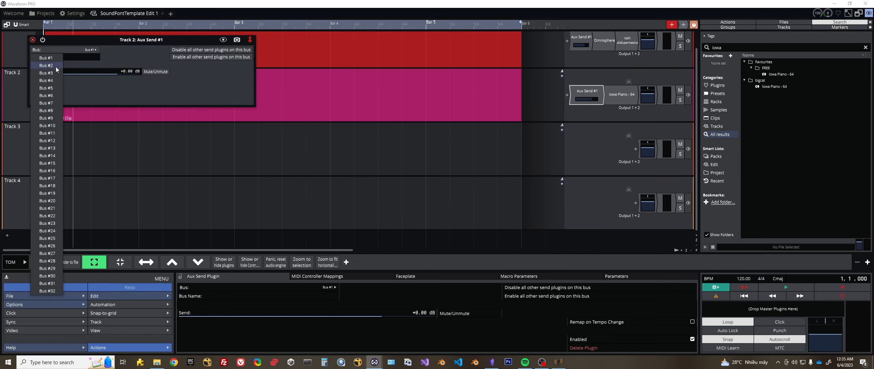
pyautogui.click(56, 66)
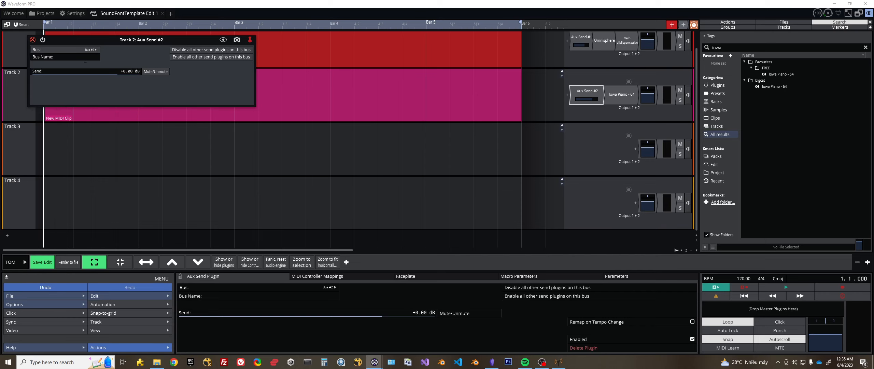
pyautogui.click(32, 40)
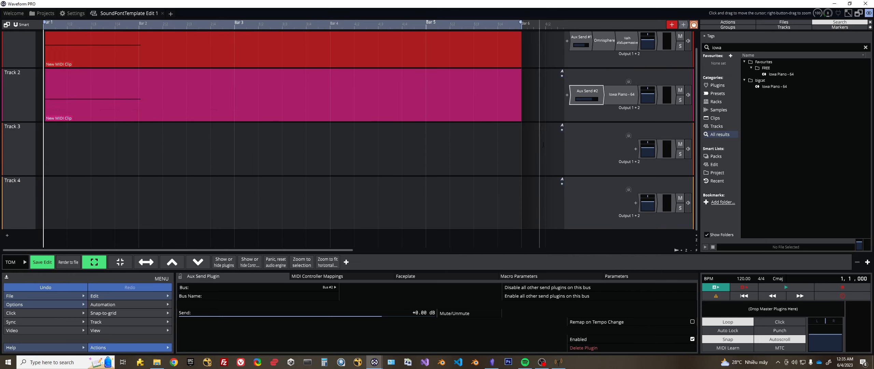
# - Insert an Aux Return plugin on Track 3 and copy it to Track 4
pyautogui.click(635, 152)
pyautogui.click(637, 148)
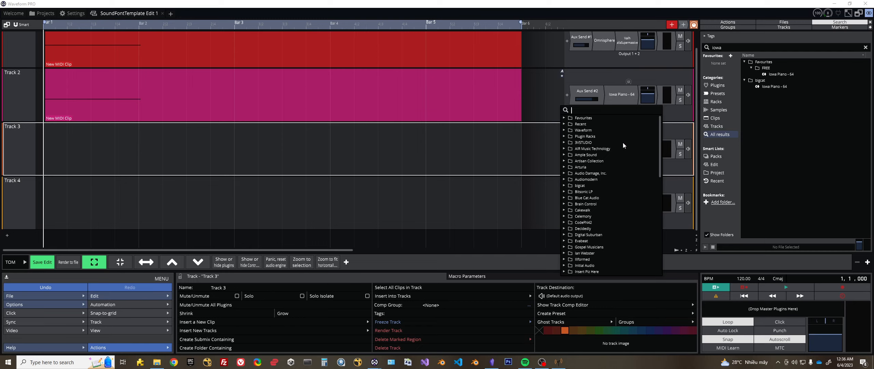
pyautogui.write('aux')
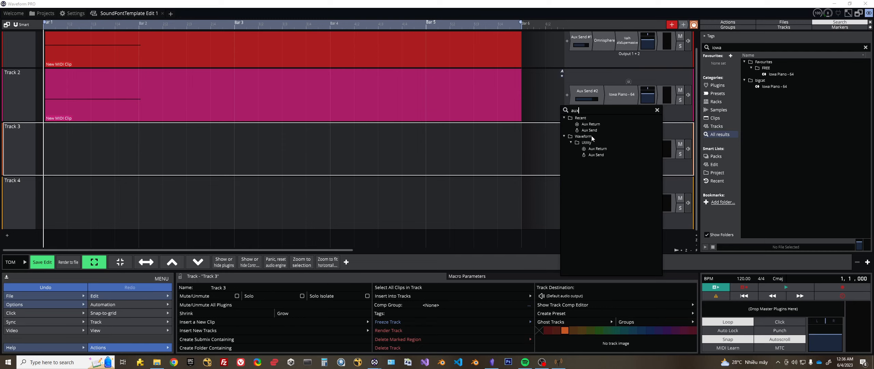
pyautogui.click(594, 124)
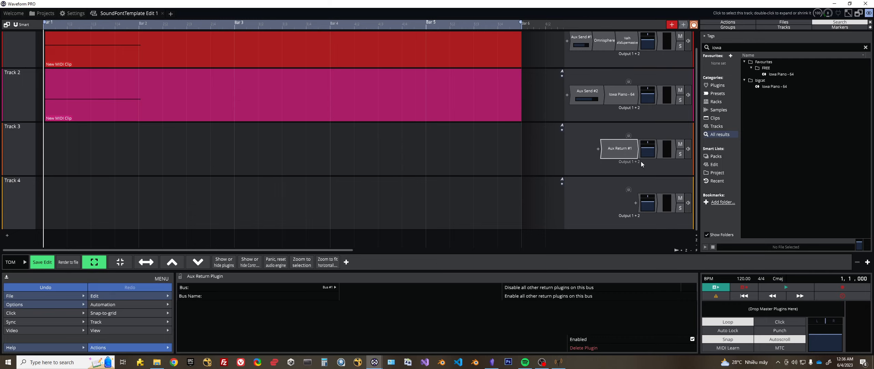
pyautogui.moveTo(629, 149); pyautogui.dragTo(629, 207)
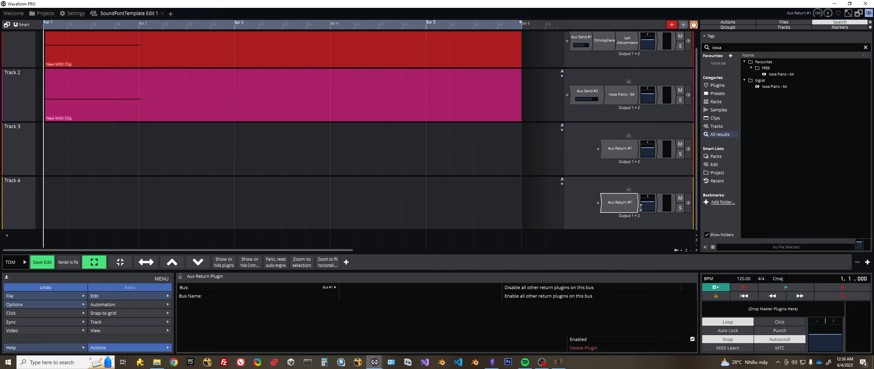
# - Assign Track 4's Aux Return to Bus #2 and close its window
pyautogui.doubleClick(629, 207)
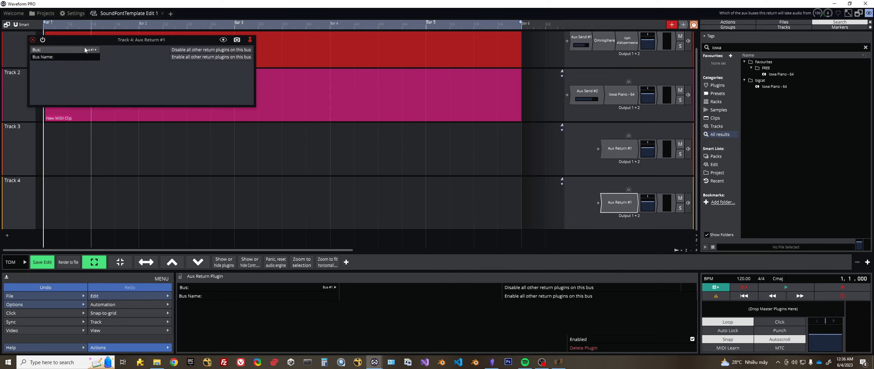
pyautogui.click(95, 50)
pyautogui.click(46, 65)
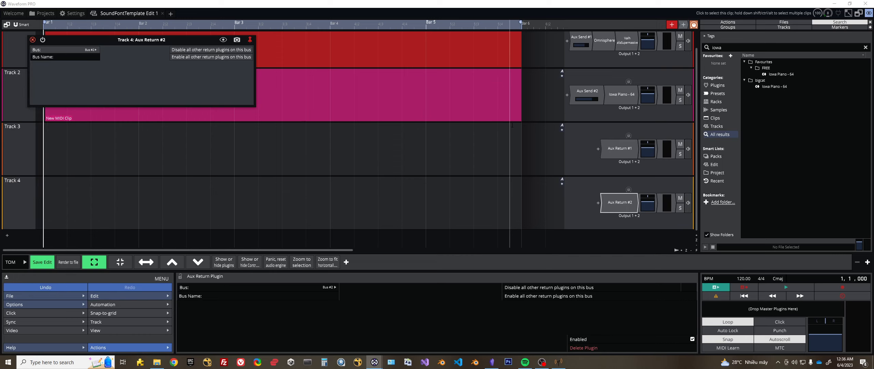
pyautogui.click(32, 40)
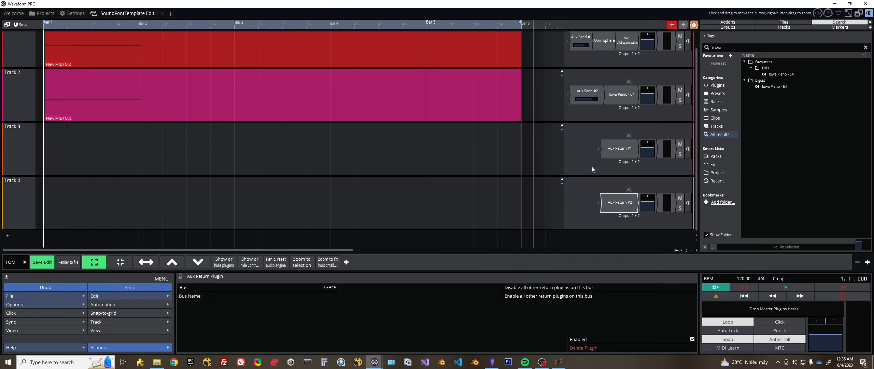
pyautogui.click(19, 51)
pyautogui.click(13, 84)
pyautogui.click(18, 132)
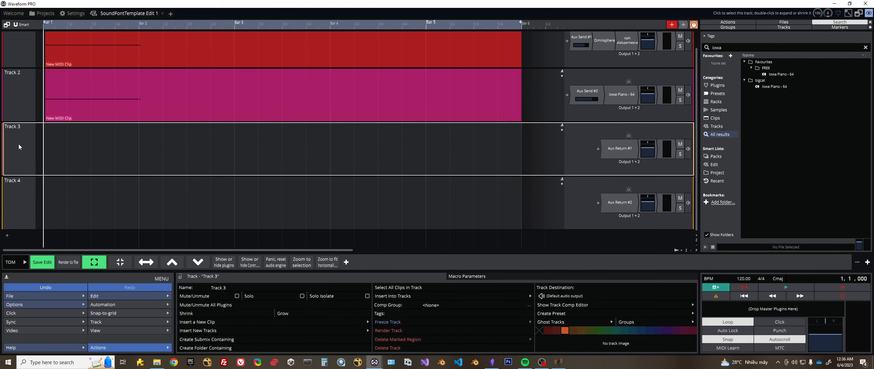
pyautogui.rightClick(19, 144)
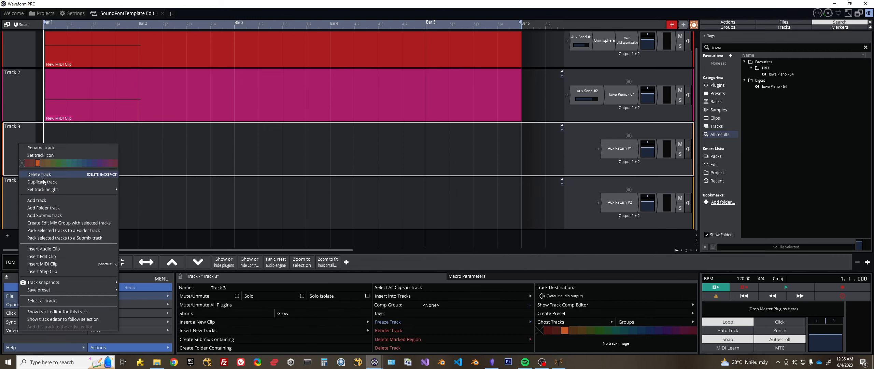
pyautogui.click(11, 199)
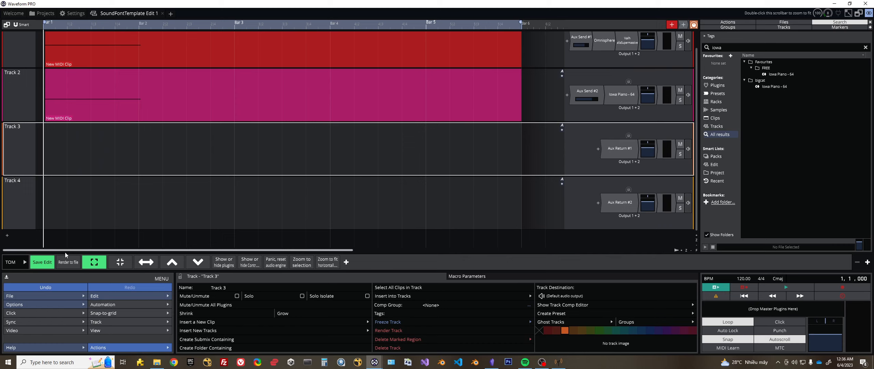
# - Display the track inputs section in the edit layout
pyautogui.click(868, 14)
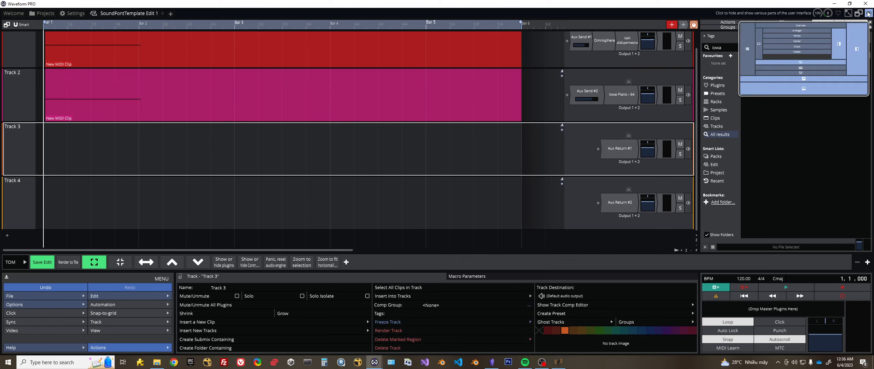
pyautogui.click(761, 56)
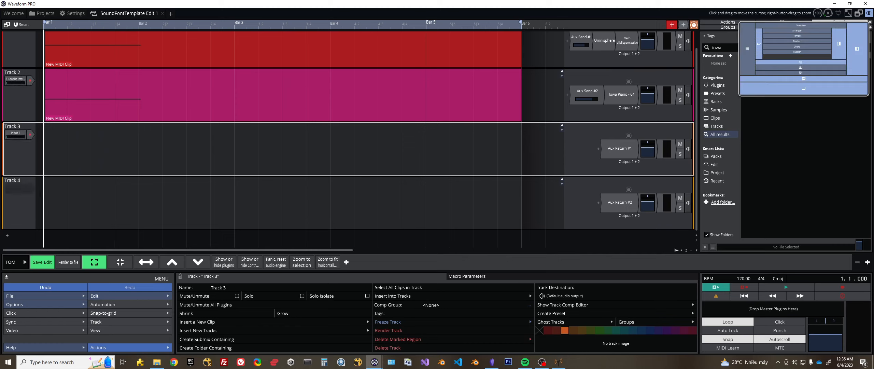
pyautogui.click(761, 43)
pyautogui.click(761, 43)
pyautogui.click(12, 111)
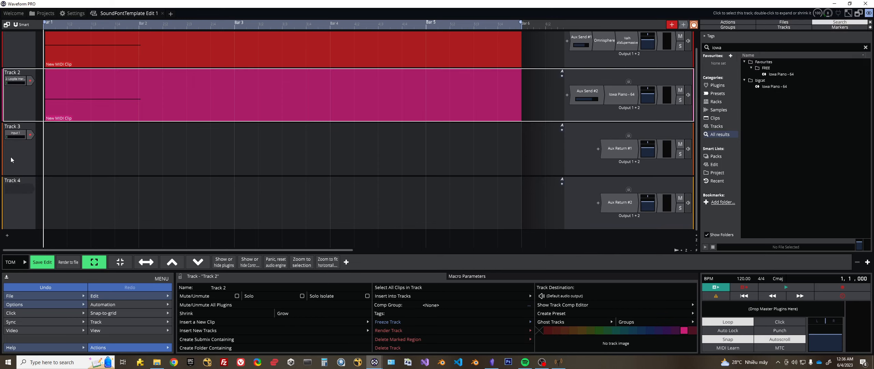
# - Set Track 2's input to <No Input>
pyautogui.scroll(1, 11, 159)
pyautogui.rightClick(19, 91)
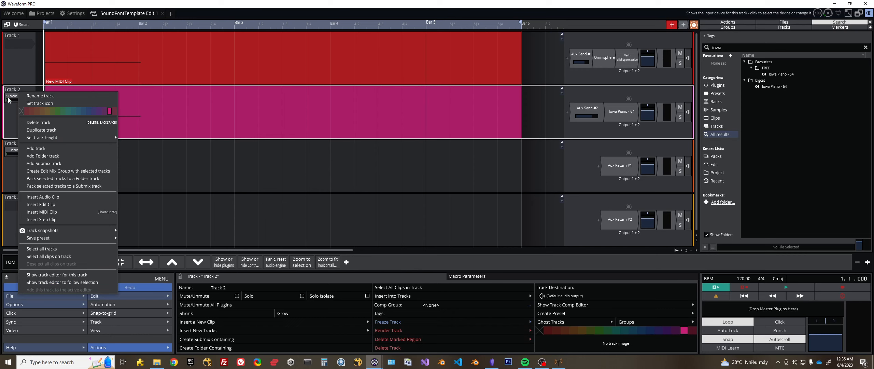
pyautogui.rightClick(17, 97)
pyautogui.click(26, 109)
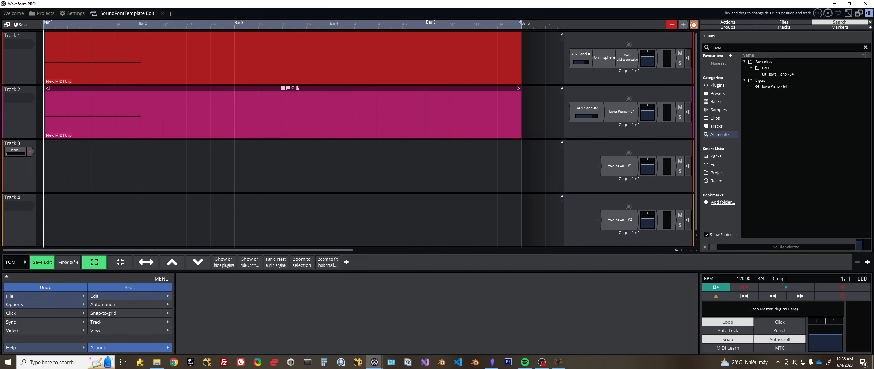
# - Route the audio from Track 1 into Track 3's input and arm Track 3 for recording
pyautogui.click(14, 156)
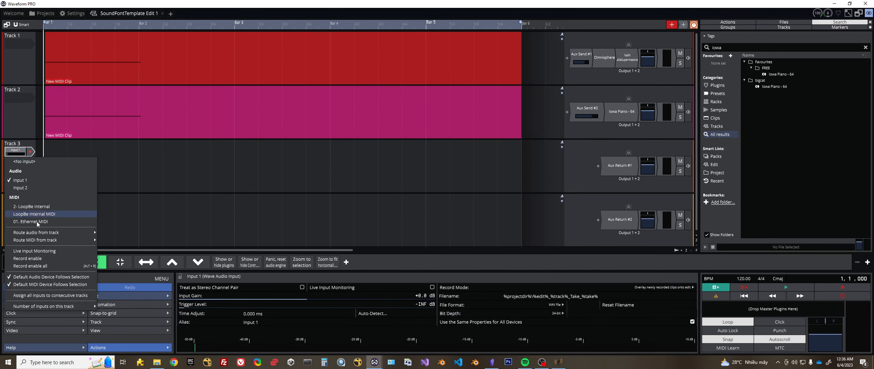
pyautogui.moveTo(40, 235)
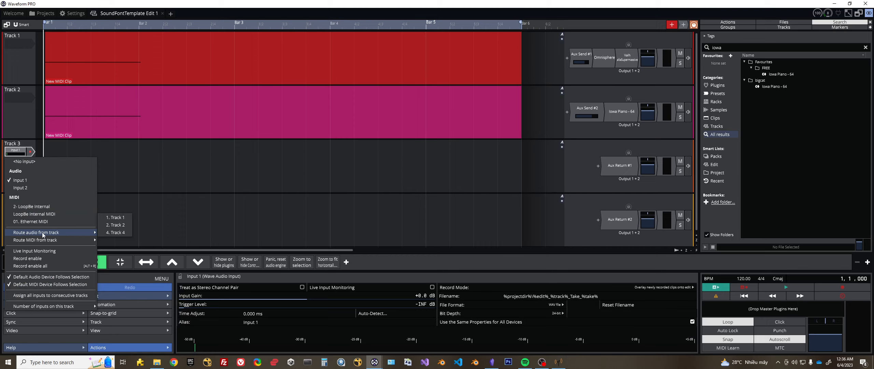
pyautogui.click(118, 218)
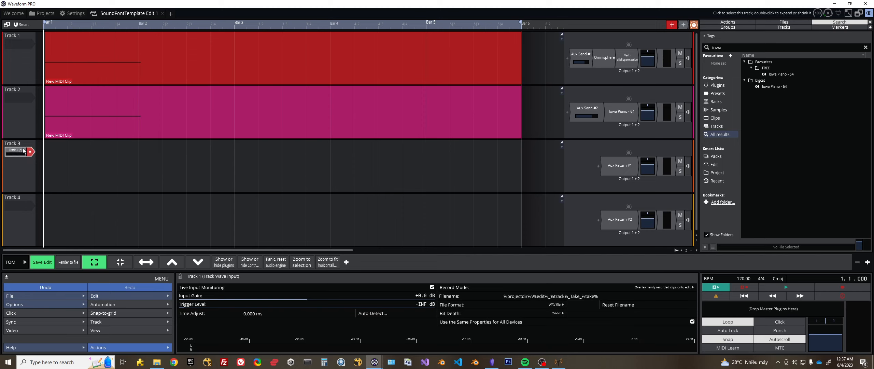
# - Route the audio from Track 2 into Track 4's input and arm Track 4 for recording
pyautogui.click(24, 205)
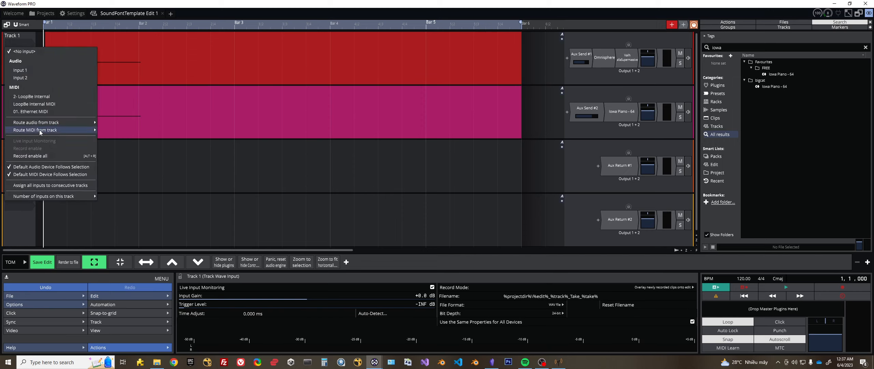
pyautogui.moveTo(48, 126)
pyautogui.click(118, 130)
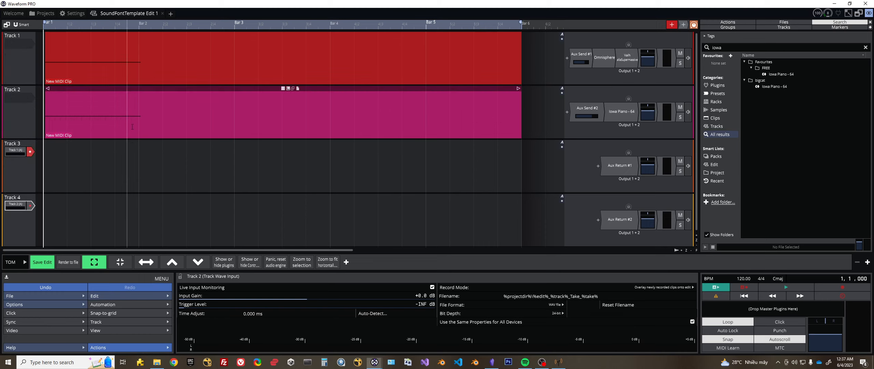
pyautogui.click(31, 206)
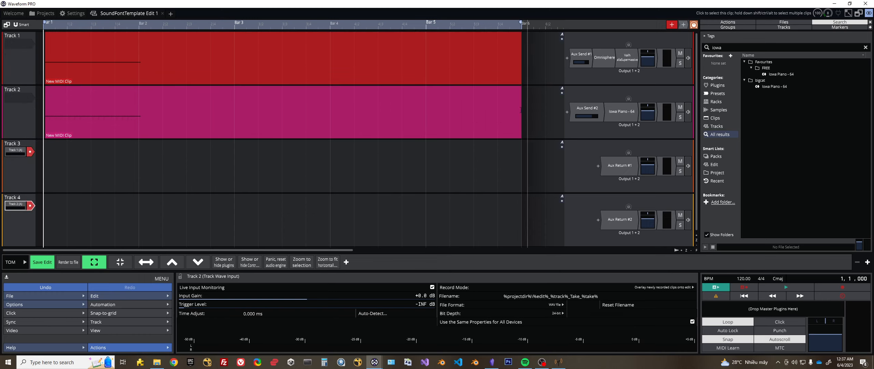
# - Record a short test take on Tracks 3 and 4, then delete both recorded clips
pyautogui.click(845, 288)
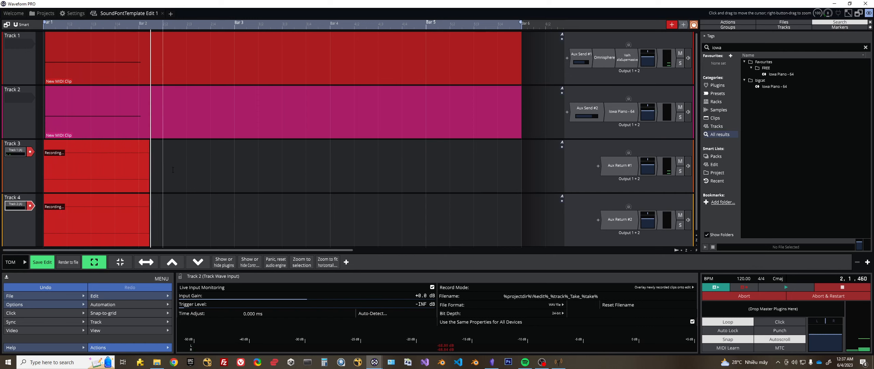
pyautogui.click(842, 288)
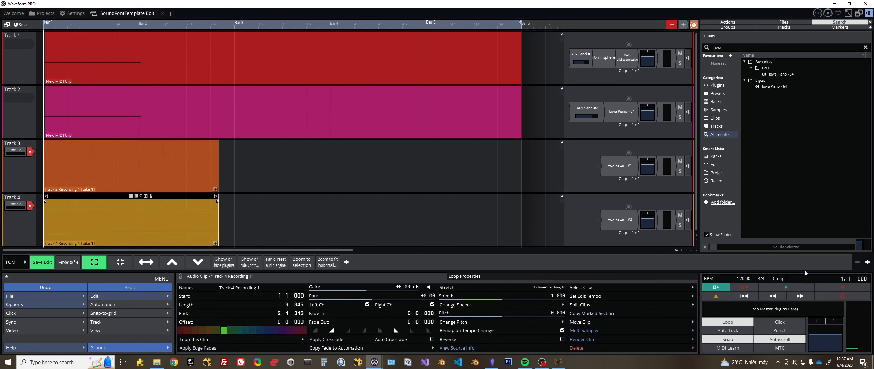
pyautogui.click(75, 141)
pyautogui.press('Delete')
pyautogui.click(78, 197)
pyautogui.press('Delete')
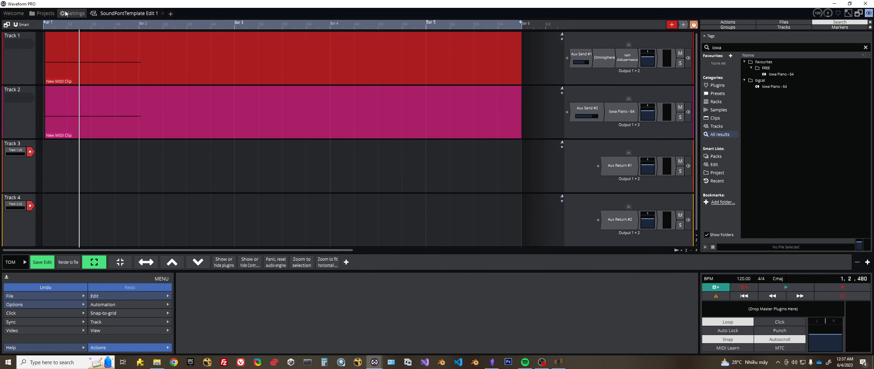
# - Set the audio output device to Speakers (Realtek(R) Audio) in the audio device settings and return to the edit
pyautogui.click(66, 13)
pyautogui.click(33, 38)
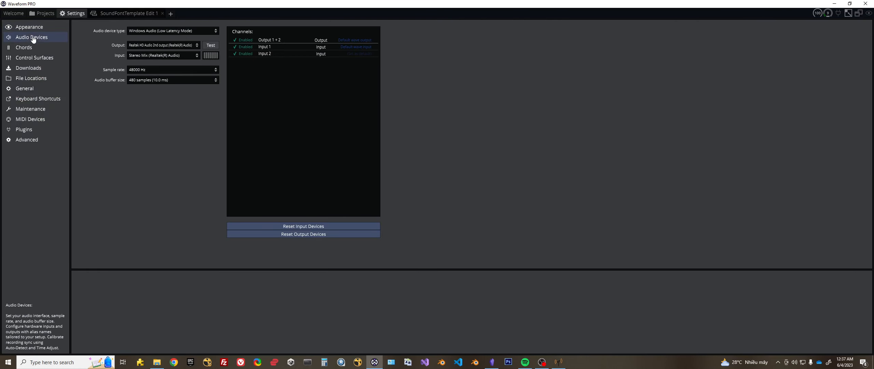
pyautogui.click(173, 32)
pyautogui.click(109, 24)
pyautogui.click(139, 45)
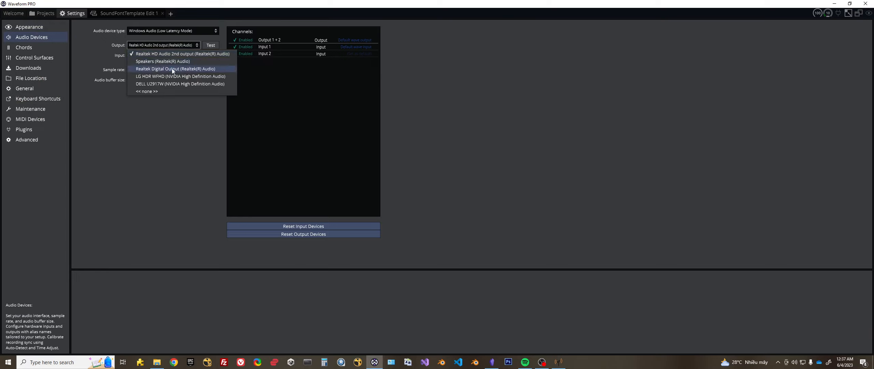
pyautogui.click(181, 61)
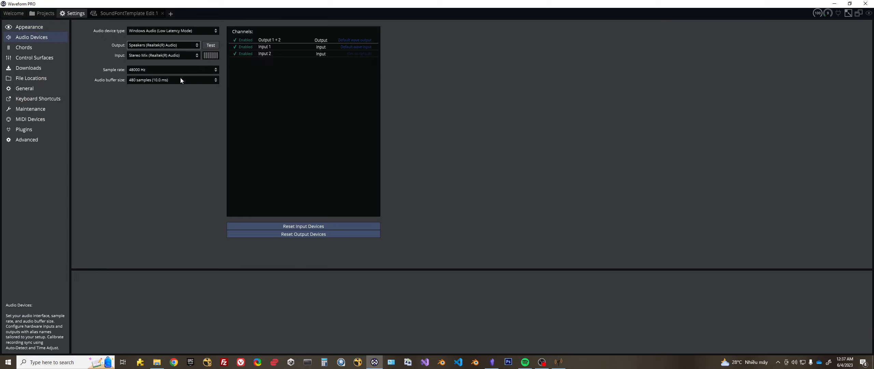
pyautogui.click(158, 51)
pyautogui.click(139, 60)
pyautogui.click(126, 13)
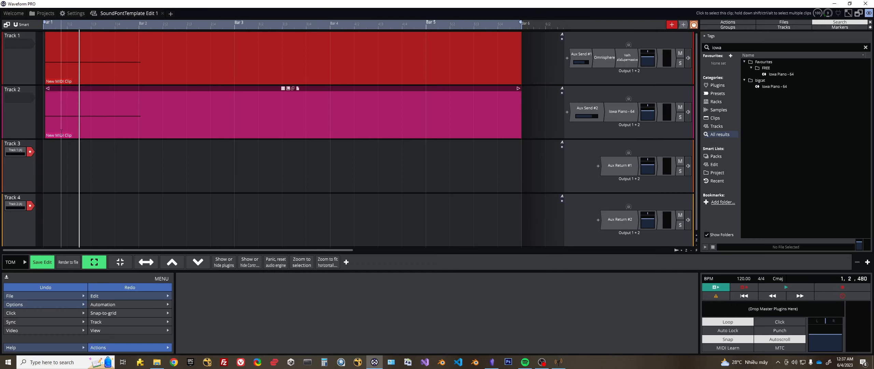
# - Record a new take on Tracks 3 and 4 from 1, 1, 000 and stop after Bar 4 begins
pyautogui.click(49, 161)
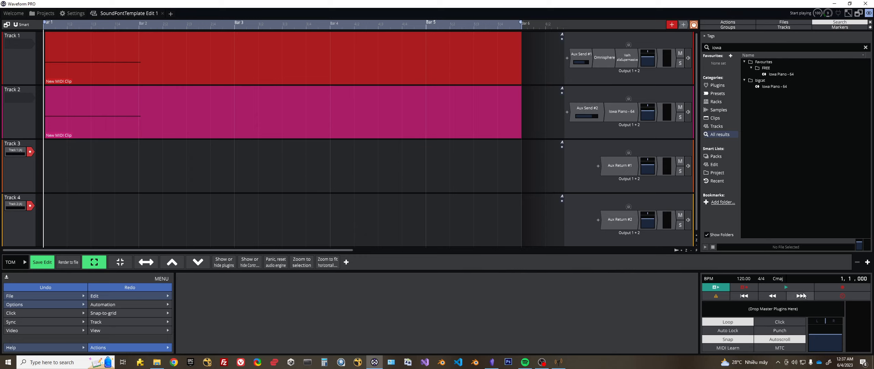
pyautogui.click(848, 287)
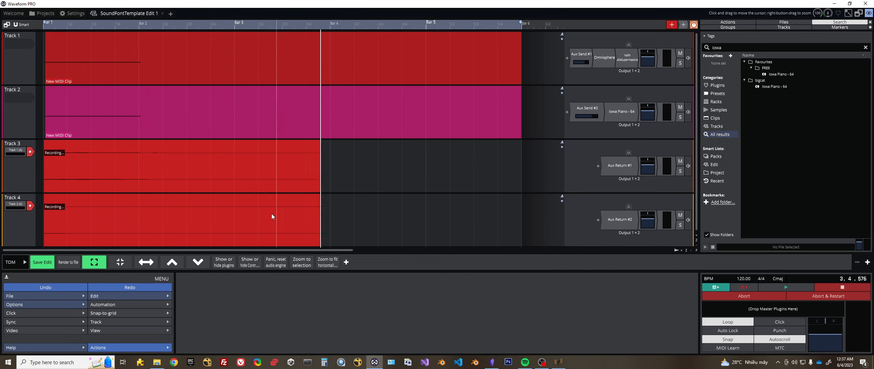
pyautogui.press('space')
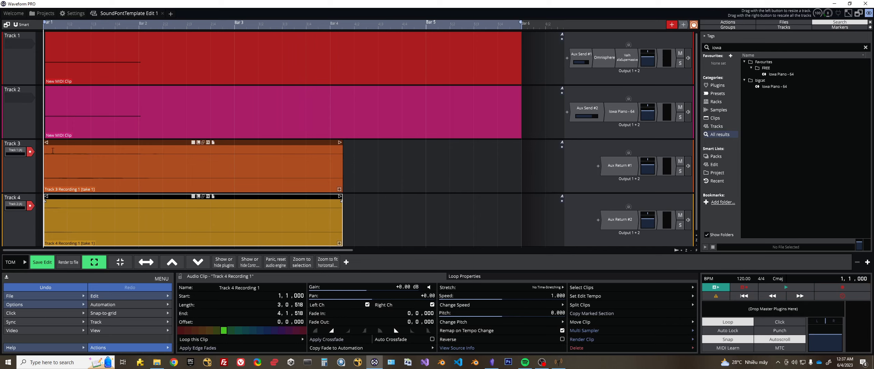
# - Solo Tracks 3 and 4 and play back their recordings from the start to check them
pyautogui.click(679, 171)
pyautogui.click(680, 224)
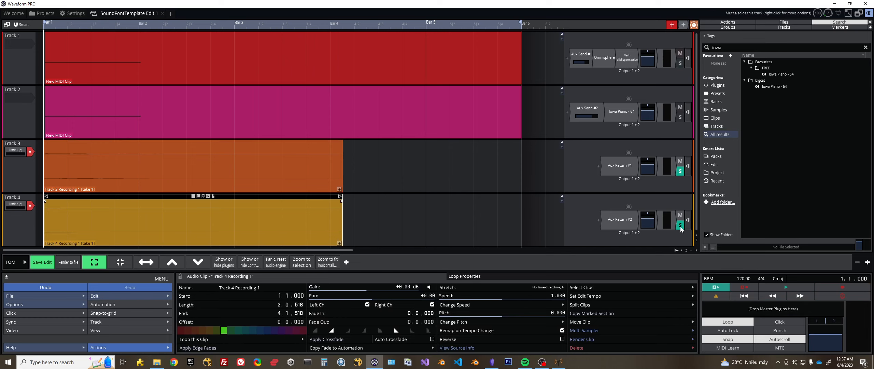
pyautogui.press('space')
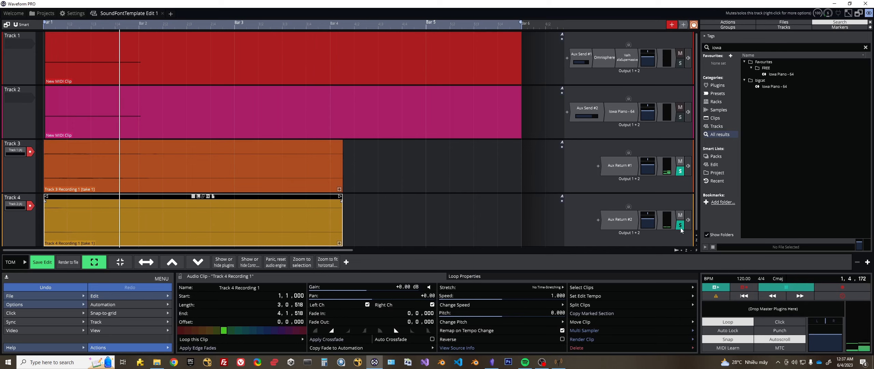
pyautogui.press('space')
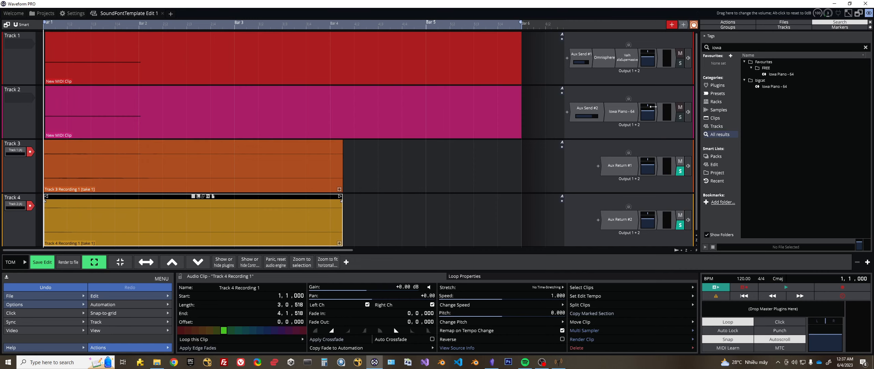
# - Examine the Volume & Pan settings of Tracks 1 and 2
pyautogui.click(646, 55)
pyautogui.click(647, 108)
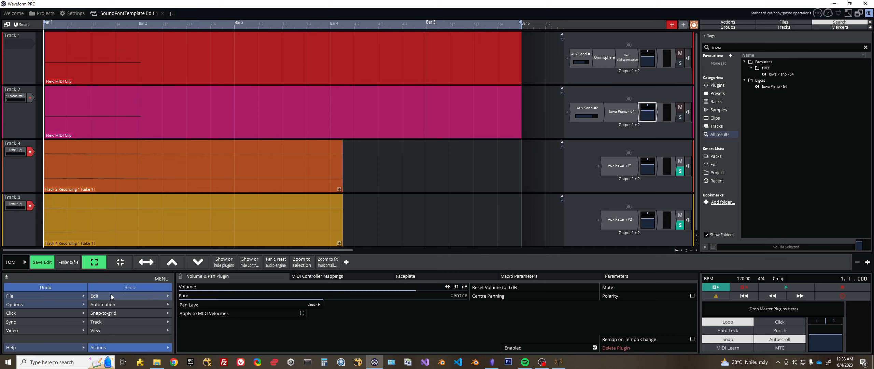
pyautogui.click(32, 294)
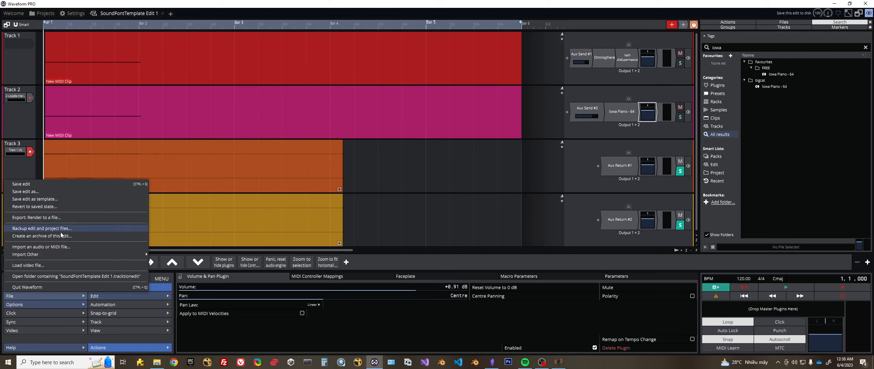
pyautogui.click(60, 307)
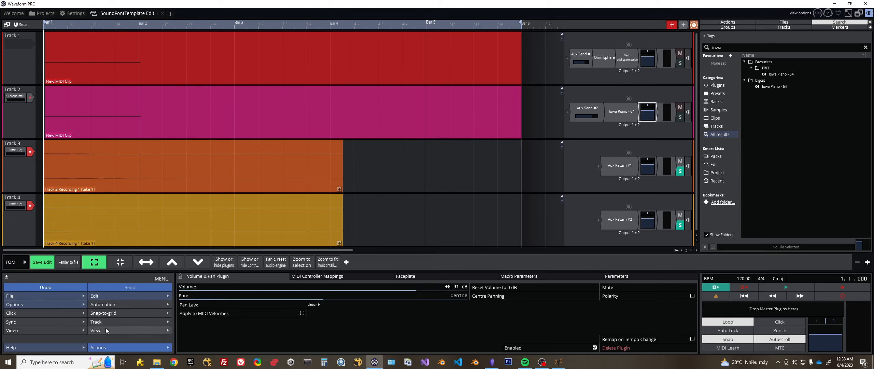
pyautogui.click(141, 299)
pyautogui.click(142, 295)
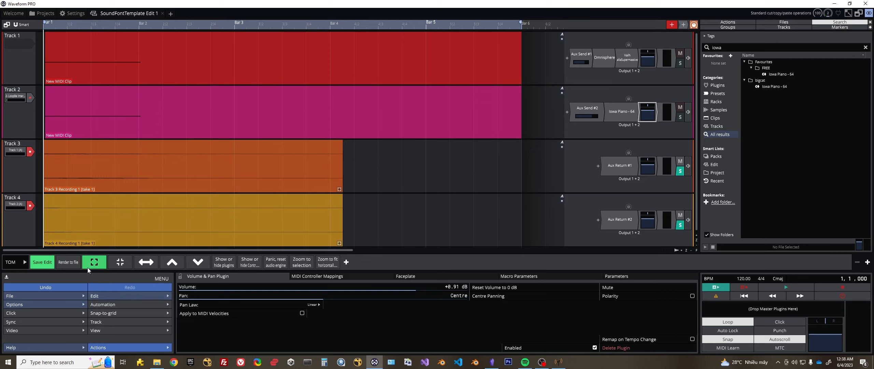
pyautogui.click(70, 261)
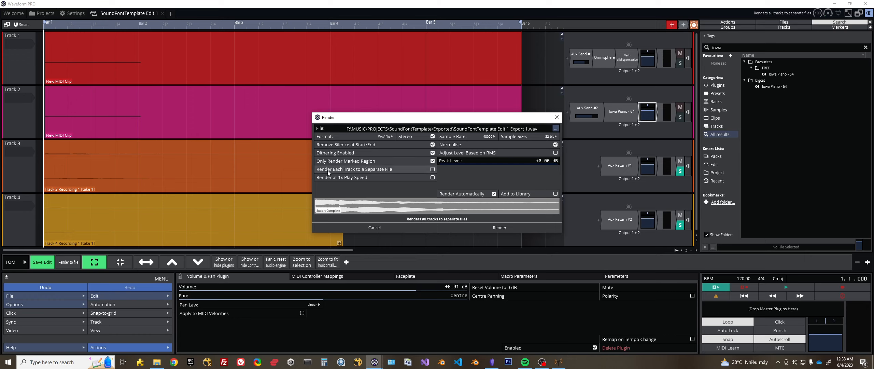
pyautogui.click(433, 169)
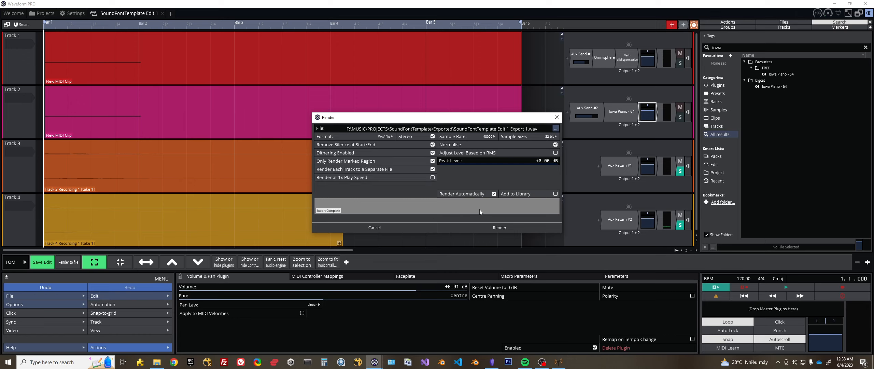
# - Select Tracks 3 and 4 and open the render-to-file settings
pyautogui.click(19, 167)
pyautogui.keyDown('shift'); pyautogui.click(13, 229); pyautogui.keyUp('shift')
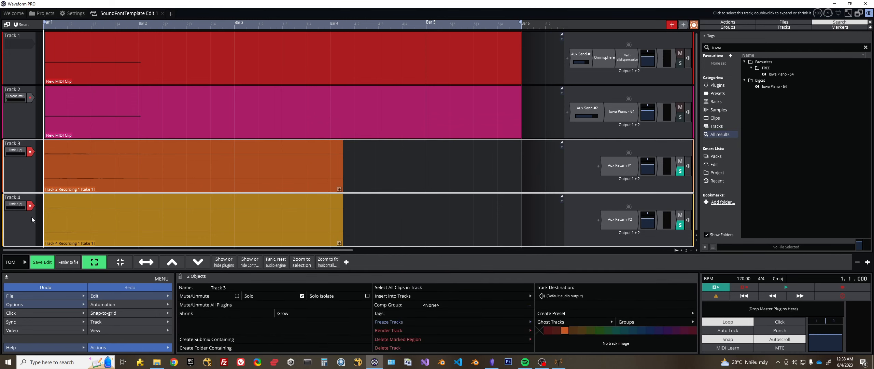
pyautogui.click(67, 259)
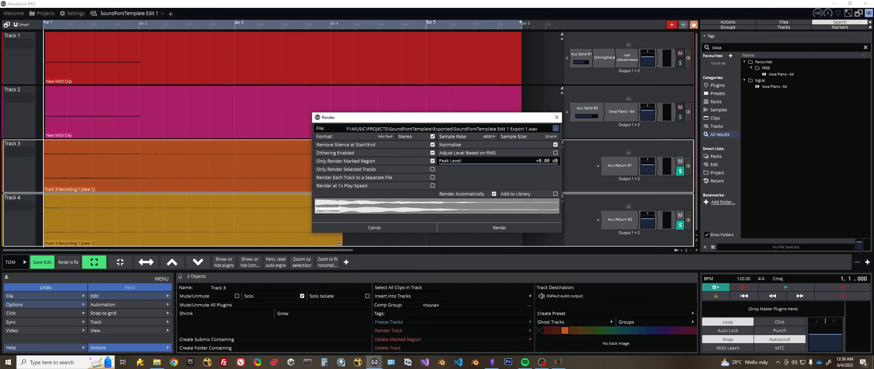
# - Open the SoundFontTemplate project's Exported folder in File Explorer, widen its Name column and place the window below the render settings
pyautogui.click(423, 129)
pyautogui.moveTo(346, 128); pyautogui.dragTo(301, 122)
pyautogui.moveTo(434, 129); pyautogui.dragTo(346, 129)
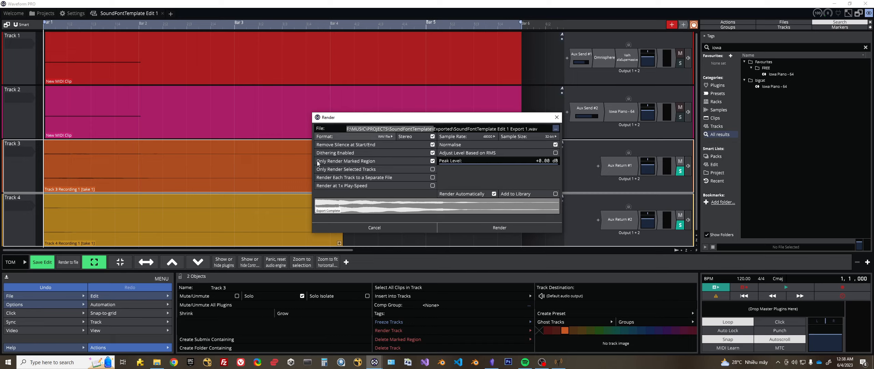
pyautogui.click(158, 362)
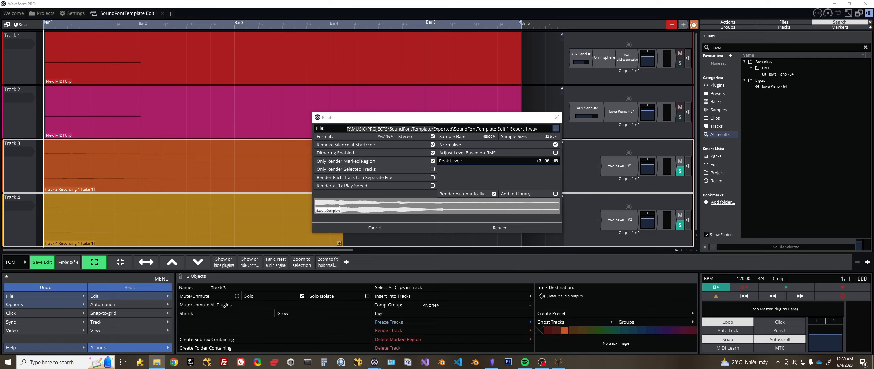
pyautogui.moveTo(0, 140); pyautogui.dragTo(402, 78)
pyautogui.doubleClick(292, 170)
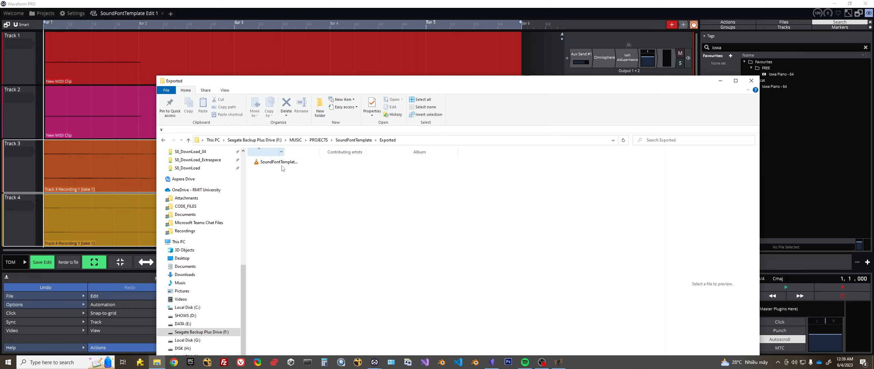
pyautogui.moveTo(303, 151); pyautogui.dragTo(459, 150)
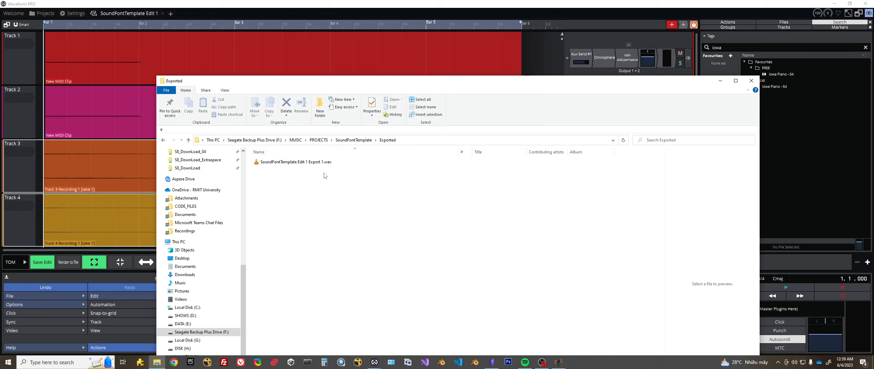
pyautogui.moveTo(434, 80); pyautogui.dragTo(476, 224)
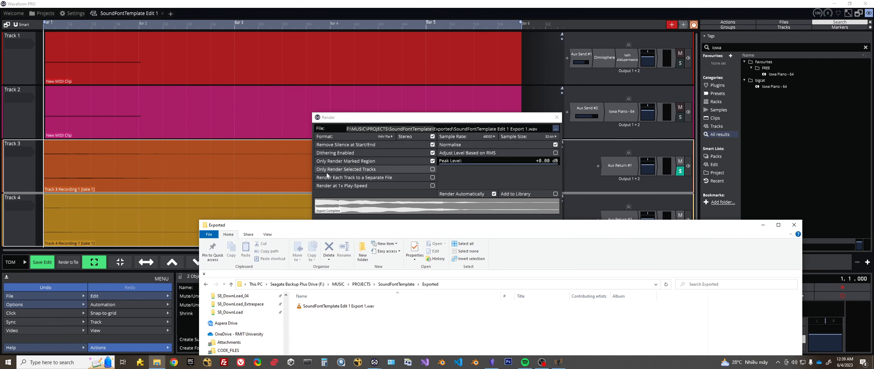
# - Render only the selected tracks, with each track going to a separate file
pyautogui.click(433, 169)
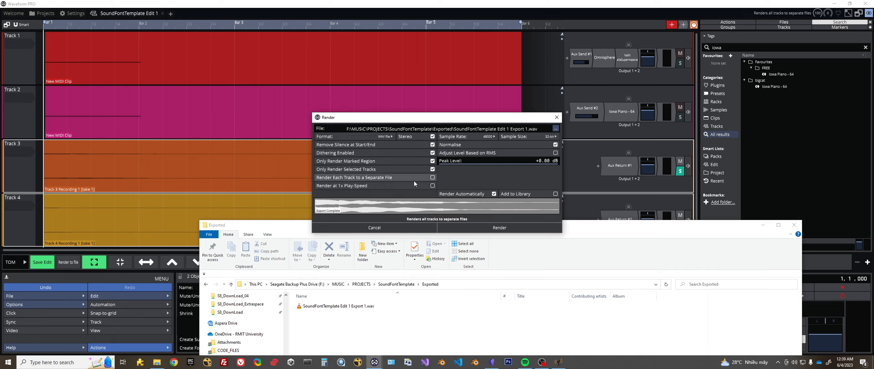
pyautogui.click(434, 178)
pyautogui.click(353, 179)
pyautogui.click(432, 179)
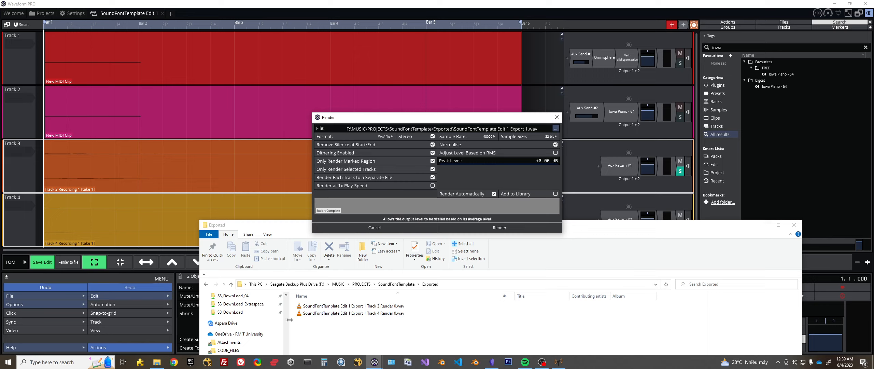
# - Play the Track 3 and Track 4 renders from the Exported folder in VLC to check them, and close the player
pyautogui.moveTo(300, 231); pyautogui.dragTo(220, 145)
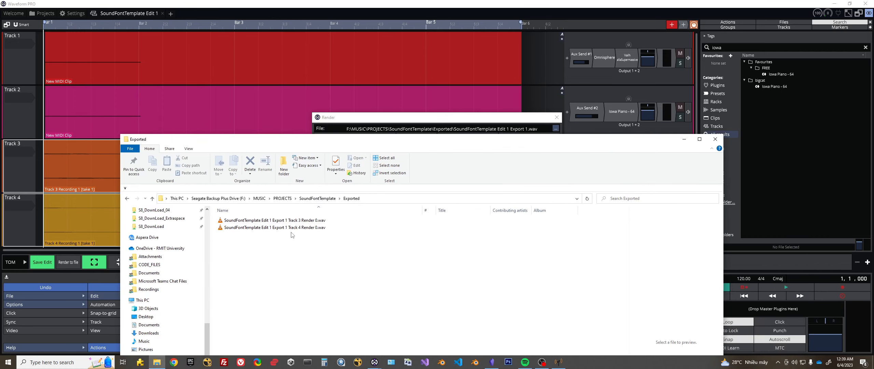
pyautogui.click(274, 220)
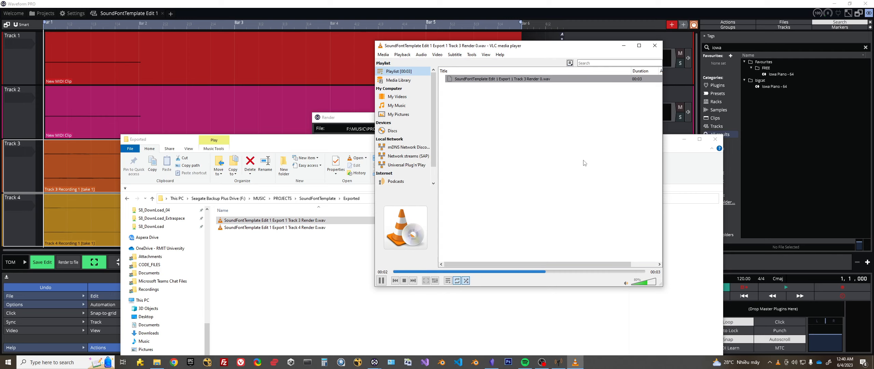
pyautogui.moveTo(491, 49); pyautogui.dragTo(549, 27)
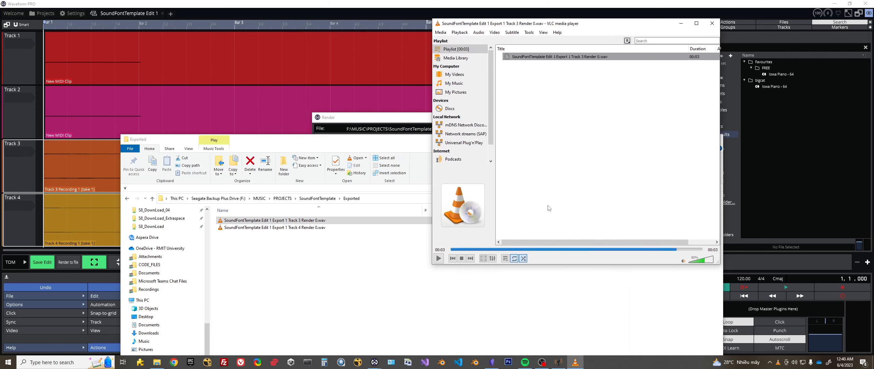
pyautogui.doubleClick(276, 229)
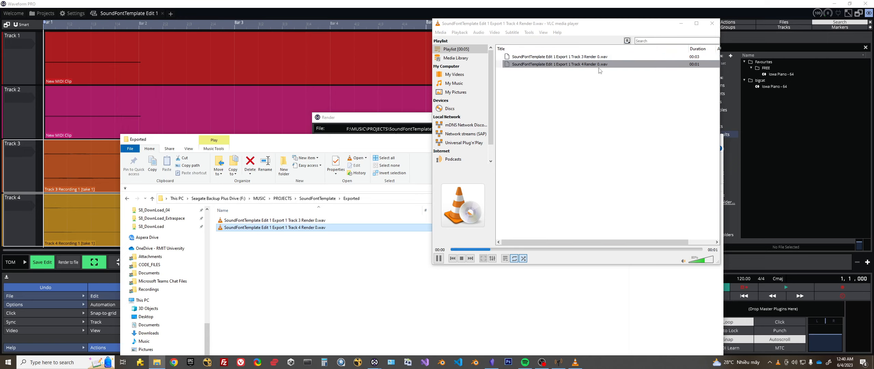
pyautogui.click(438, 257)
pyautogui.click(712, 24)
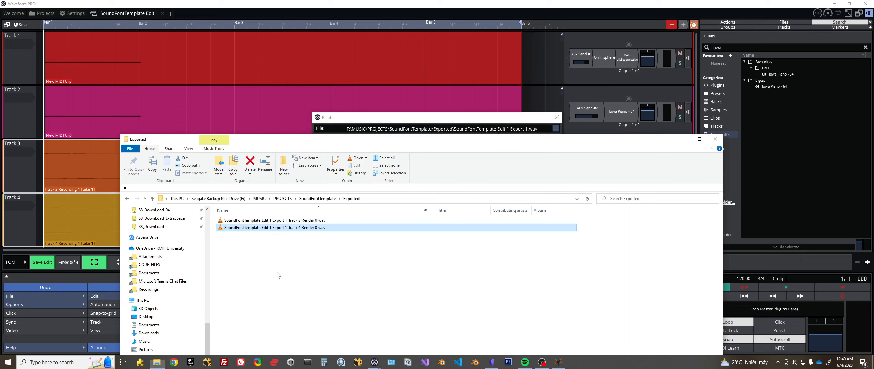
# - Copy the Exported folder's path in File Explorer
pyautogui.click(289, 221)
pyautogui.click(289, 228)
pyautogui.hotkey('alt', 'd')
pyautogui.hotkey('ctrl', 'c')
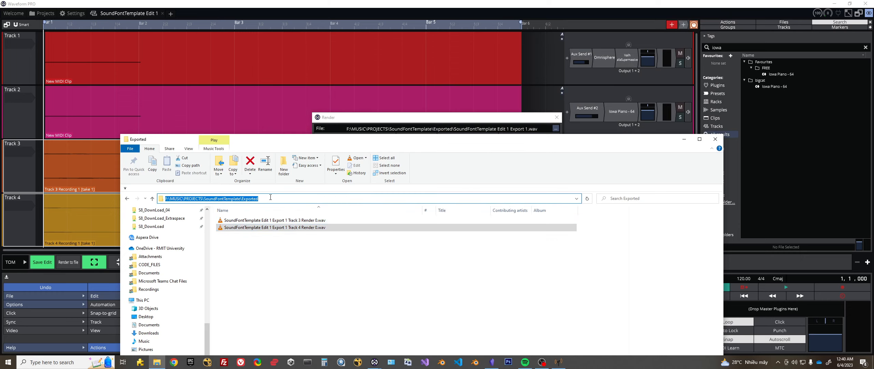
# - Switch to Polyphone and create a new soundfont
pyautogui.click(558, 361)
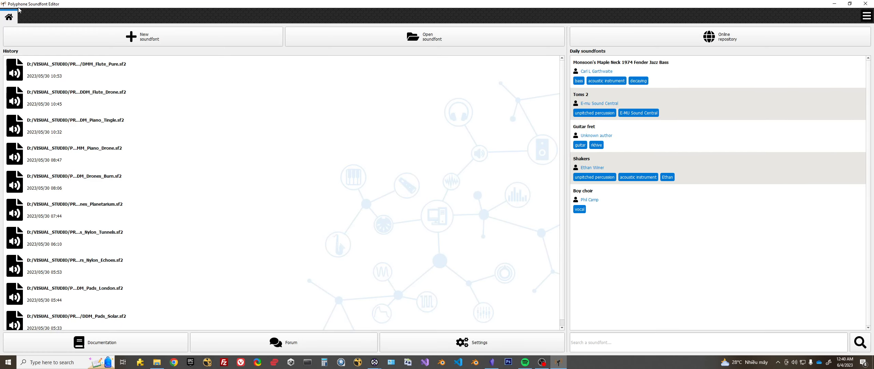
pyautogui.click(167, 37)
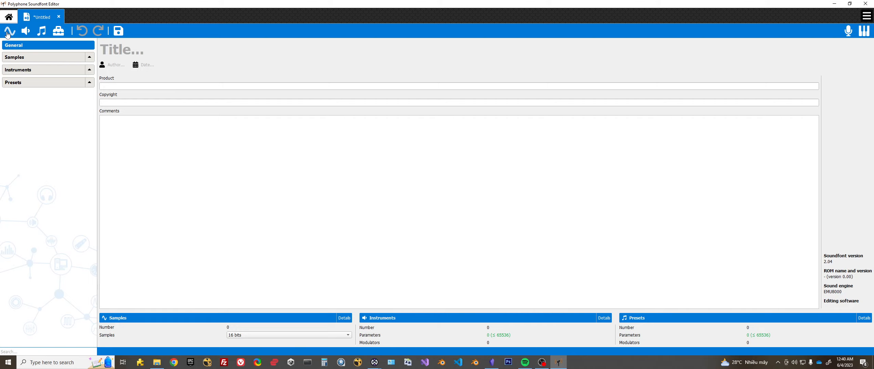
# - Import both rendered WAV files from the copied Exported folder path as samples, replacing all samples with conflicting names
pyautogui.click(7, 34)
pyautogui.click(164, 24)
pyautogui.hotkey('ctrl', 'v')
pyautogui.press('Return')
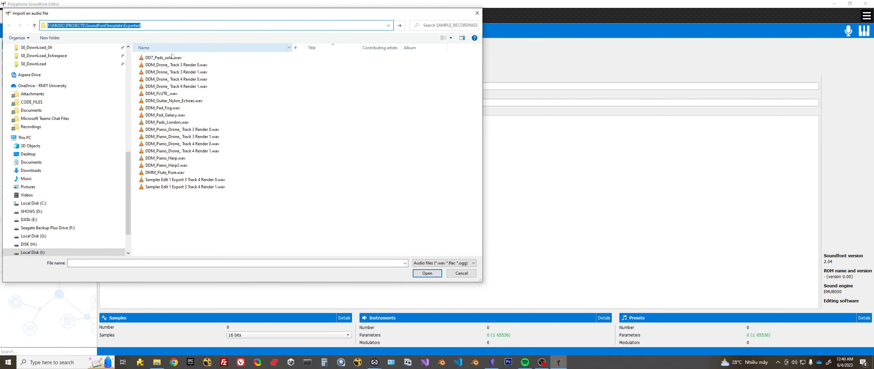
pyautogui.click(164, 58)
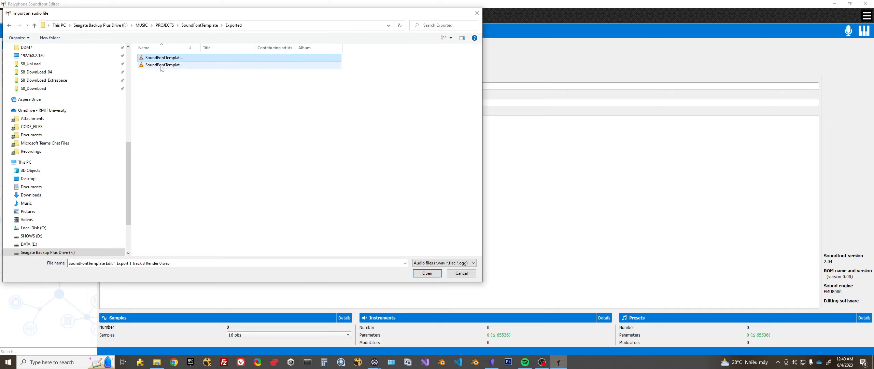
pyautogui.keyDown('shift'); pyautogui.click(162, 67); pyautogui.keyUp('shift')
pyautogui.click(417, 273)
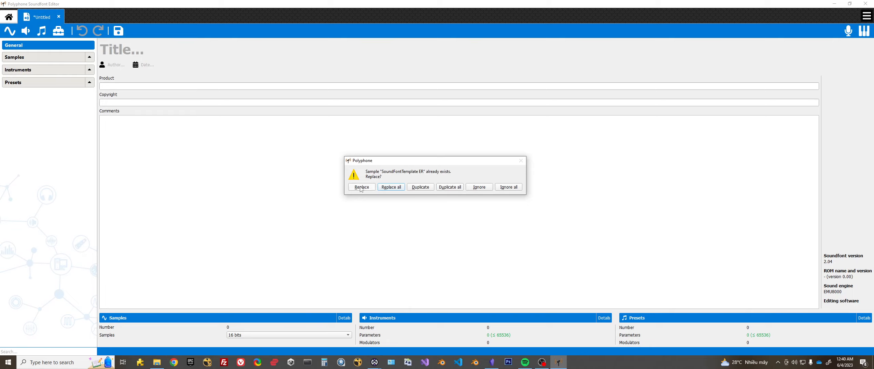
pyautogui.click(386, 188)
# - Examine and play the imported samples SoundFontTemplate EL and SoundFontTemplate ER to see which recording they contain
pyautogui.click(40, 66)
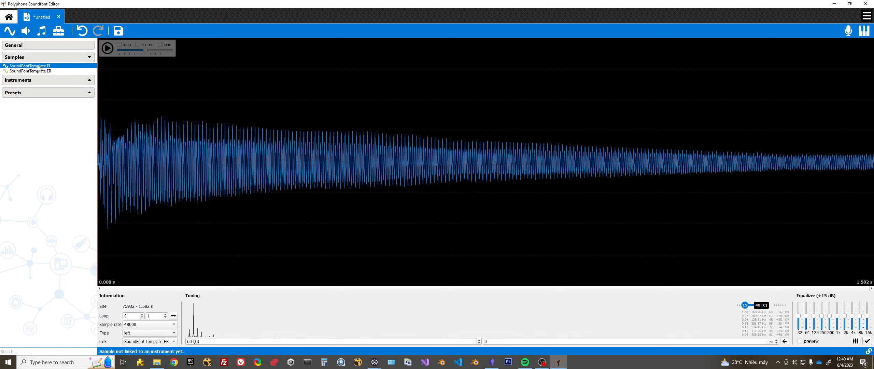
pyautogui.click(39, 71)
pyautogui.click(28, 59)
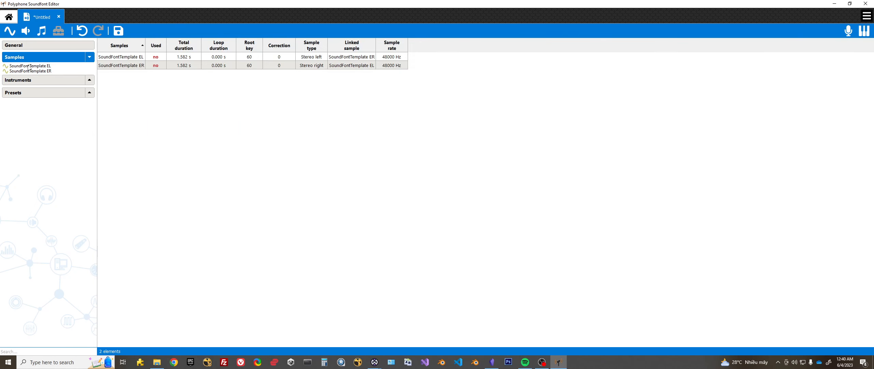
pyautogui.click(28, 67)
pyautogui.click(27, 70)
pyautogui.click(27, 66)
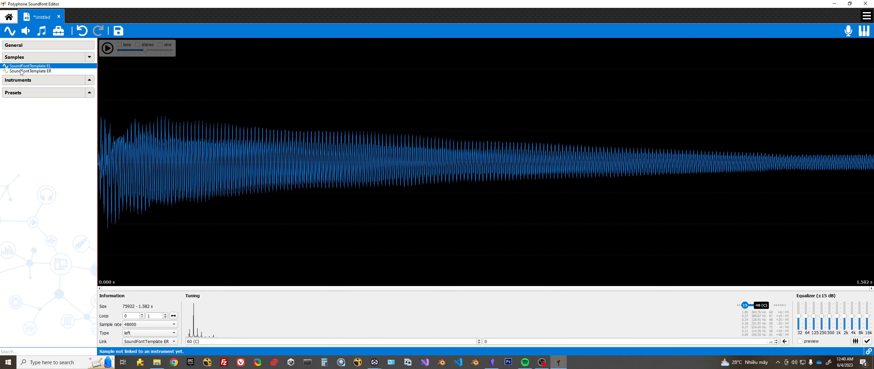
pyautogui.press('space')
pyautogui.click(21, 71)
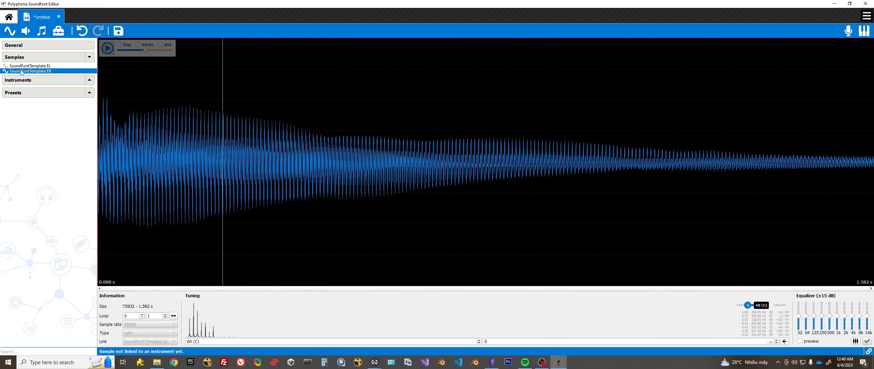
pyautogui.press('space')
pyautogui.click(22, 67)
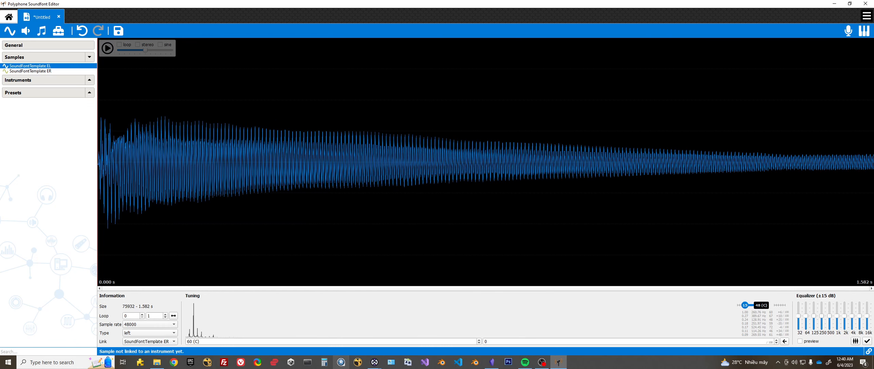
# - Check the names of the rendered files in the Exported folder in File Explorer and return to Polyphone
pyautogui.click(156, 362)
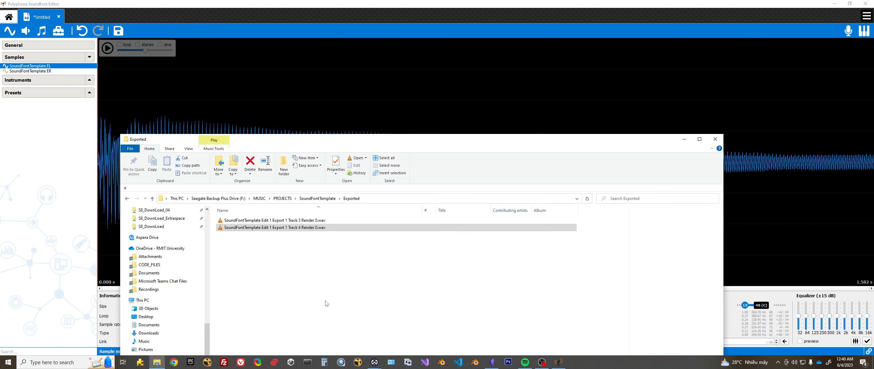
pyautogui.click(298, 245)
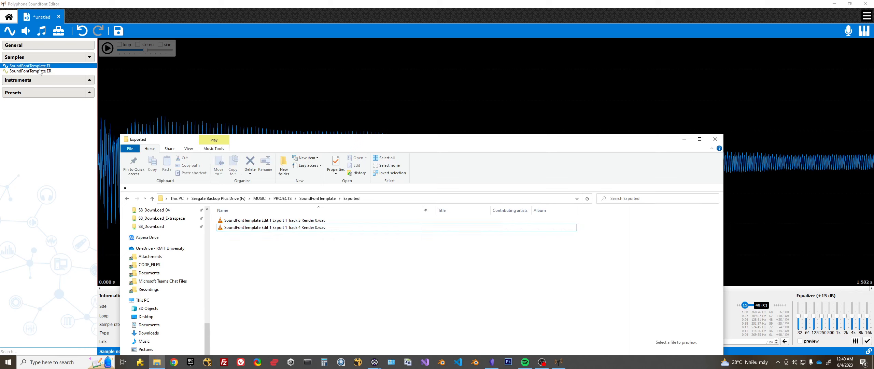
pyautogui.click(30, 141)
# - Import the Track 4 render as a sample again, using Duplicate all for the name conflicts
pyautogui.click(10, 31)
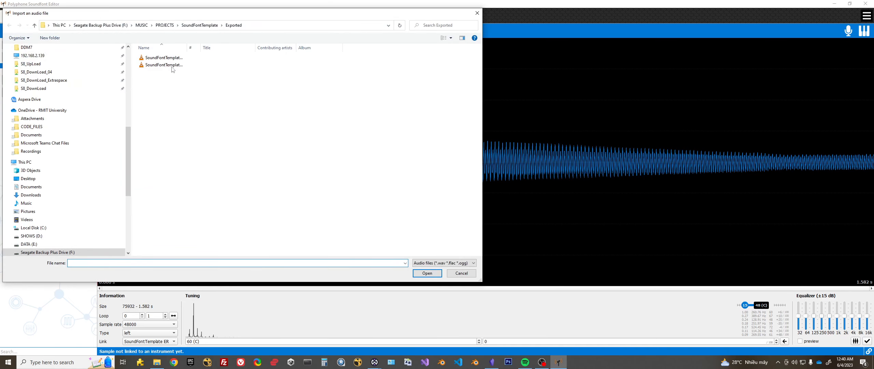
pyautogui.doubleClick(172, 67)
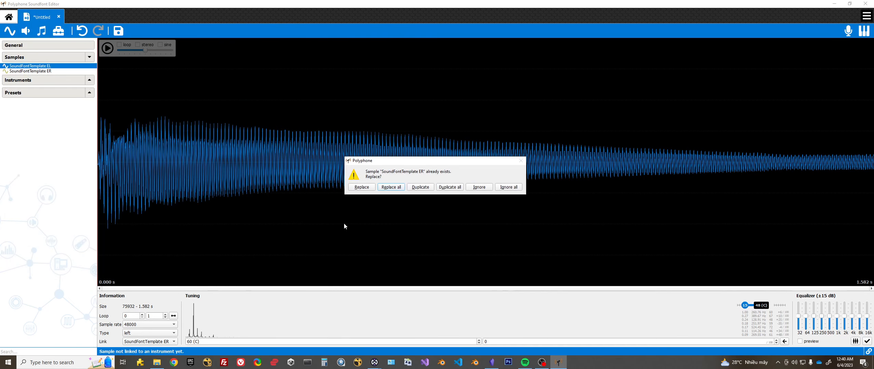
pyautogui.click(438, 186)
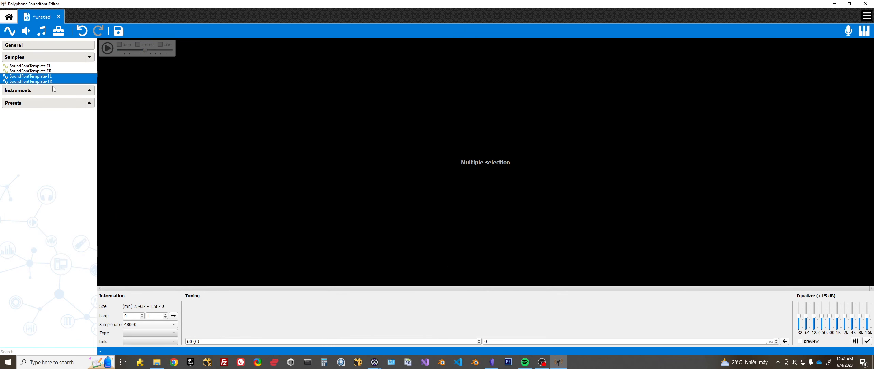
# - Play the duplicated sample SoundFontTemplate-1L and compare its waveform with SoundFontTemplate-1R and SoundFontTemplate ER
pyautogui.click(49, 76)
pyautogui.press('space')
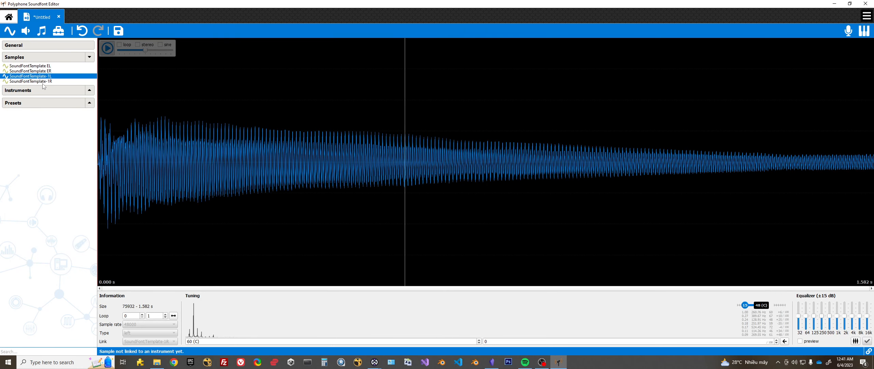
pyautogui.click(35, 72)
pyautogui.click(33, 86)
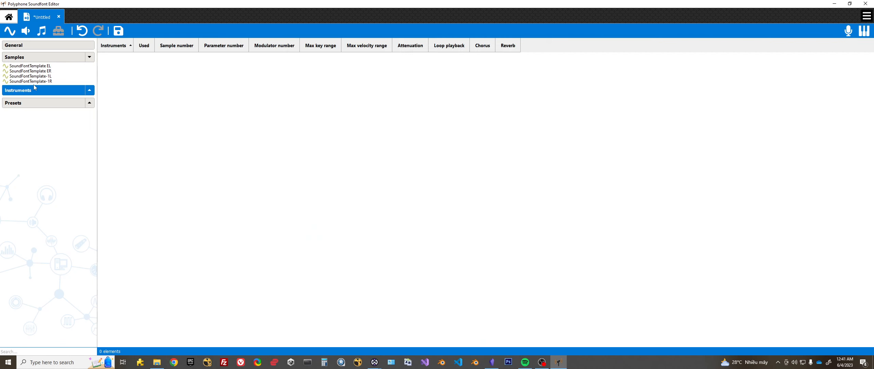
pyautogui.click(32, 82)
pyautogui.click(35, 73)
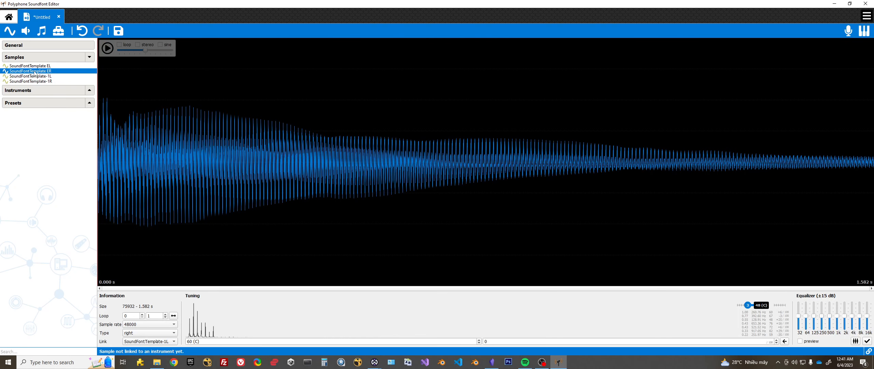
# - Delete the duplicated samples SoundFontTemplate-1L and SoundFontTemplate-1R
pyautogui.click(36, 82)
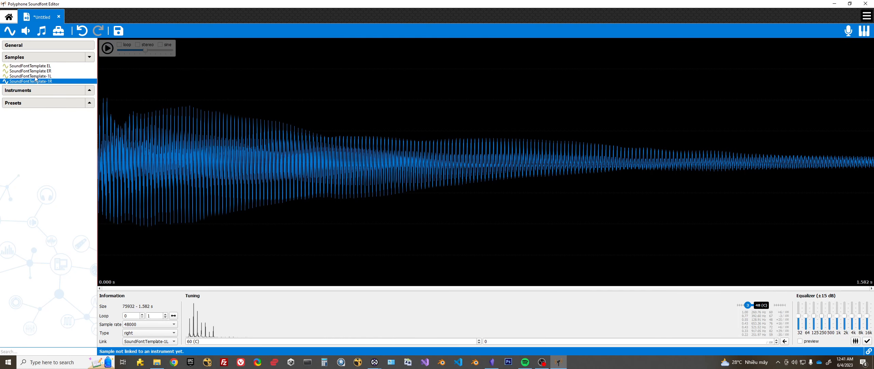
pyautogui.keyDown('shift'); pyautogui.click(35, 78); pyautogui.keyUp('shift')
pyautogui.press('Delete')
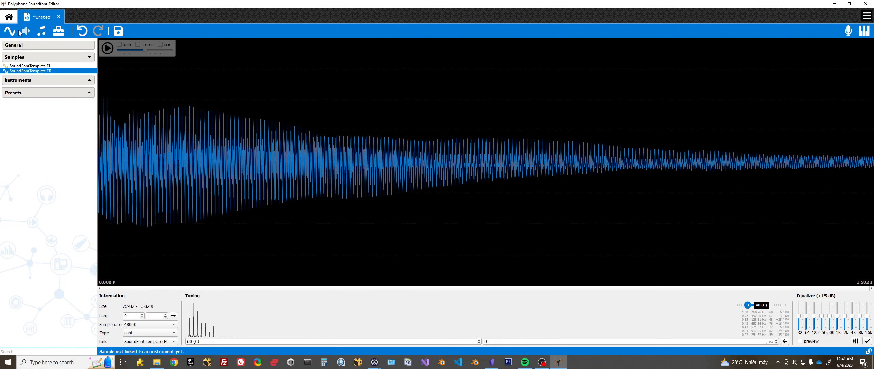
# - Import the first render from the Exported folder again using Duplicate, and compare the new sample with SoundFontTemplate ER
pyautogui.click(15, 32)
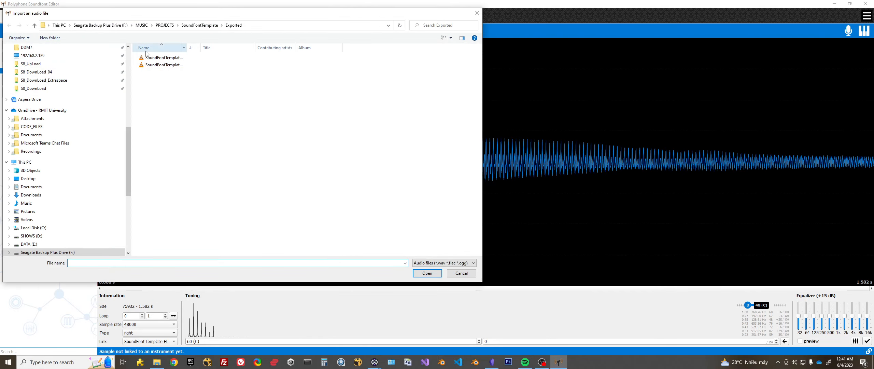
pyautogui.doubleClick(148, 58)
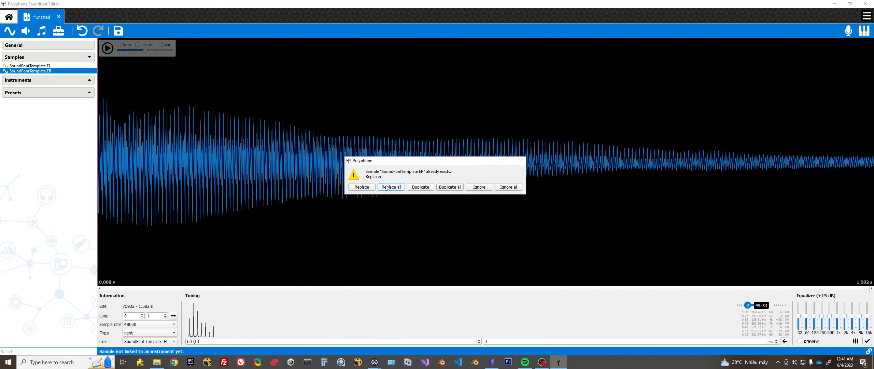
pyautogui.click(420, 187)
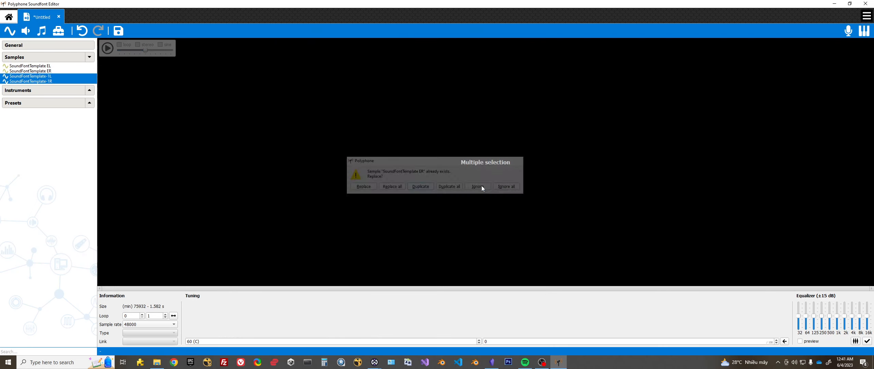
pyautogui.click(38, 77)
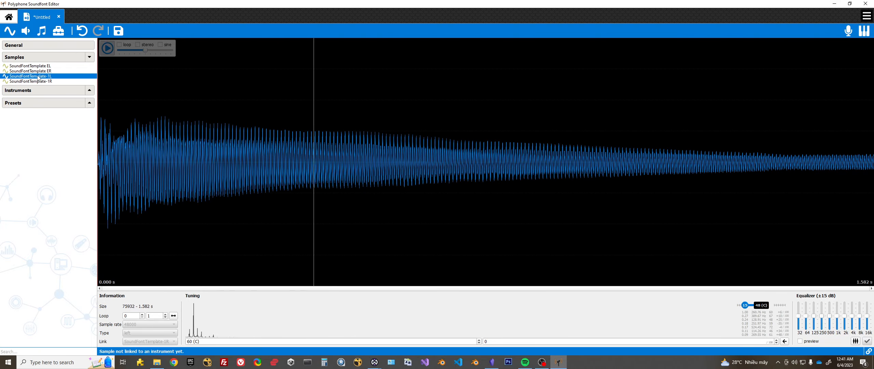
pyautogui.click(35, 71)
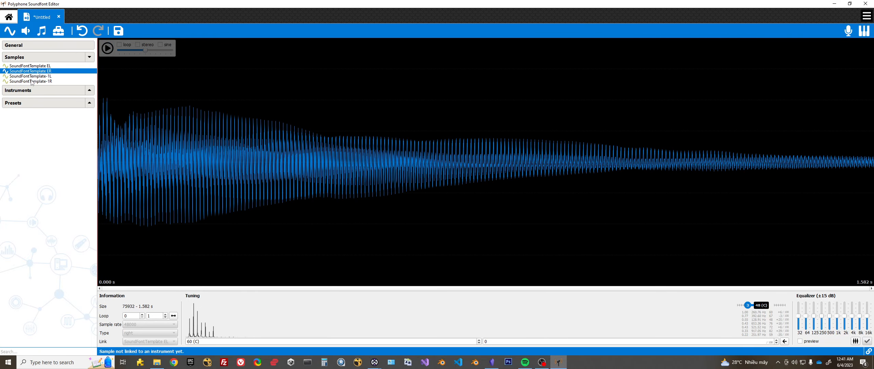
# - Remove the re-imported duplicates and the other SoundFontTemplate samples so that the sample list is empty
pyautogui.click(31, 81)
pyautogui.keyDown('shift'); pyautogui.click(32, 77); pyautogui.keyUp('shift')
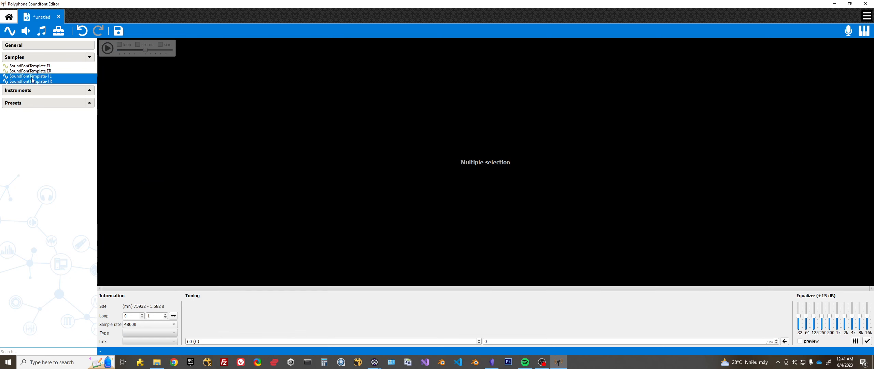
pyautogui.press('Delete')
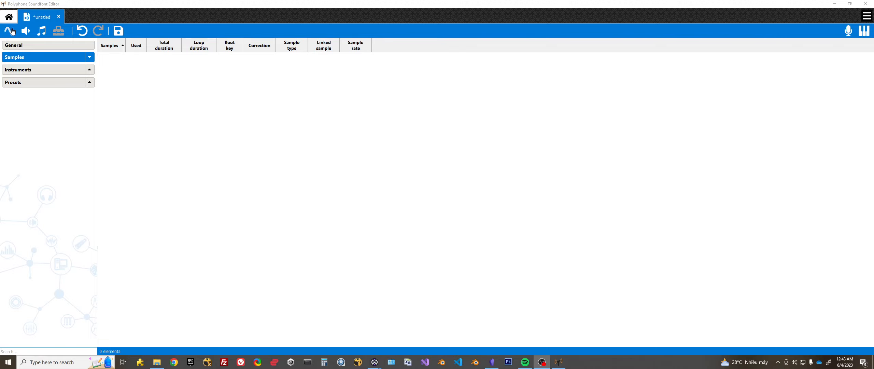
# - Check the files Omni.wav and piano.wav in the Exported folder in File Explorer and return to Polyphone
pyautogui.click(157, 362)
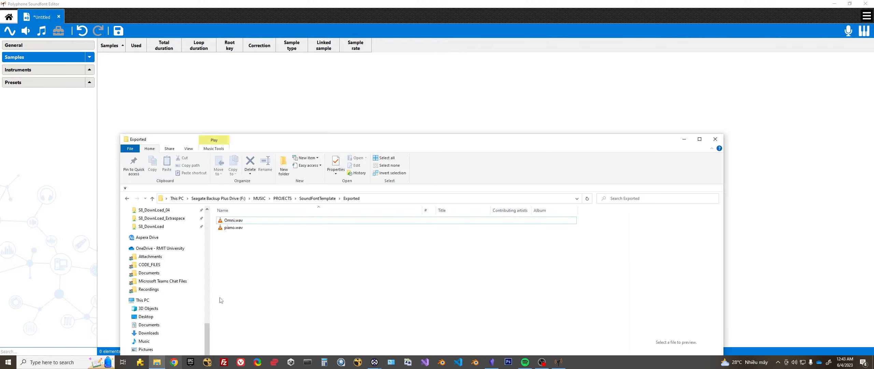
pyautogui.click(232, 227)
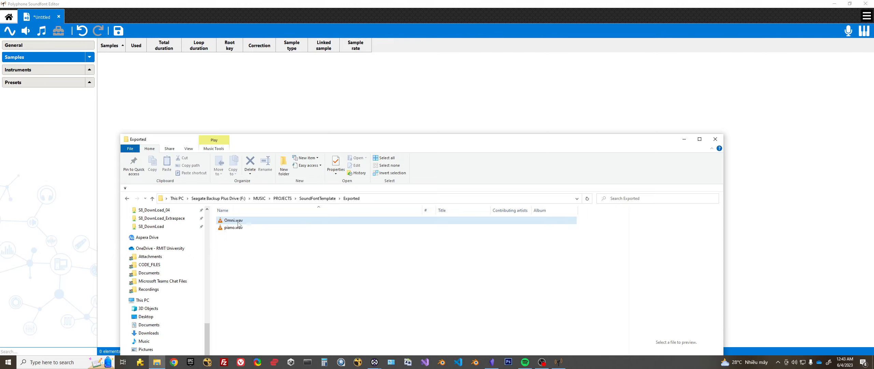
pyautogui.click(233, 221)
pyautogui.click(34, 58)
# - Import piano.wav and Omni.wav from the Exported folder as samples and view their waveforms
pyautogui.click(10, 33)
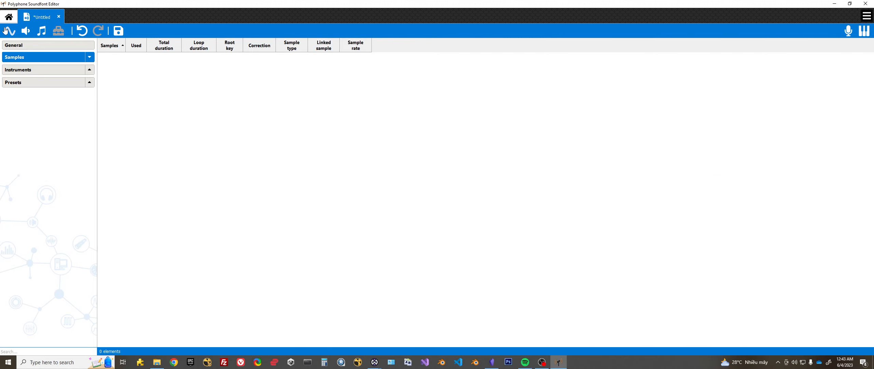
pyautogui.doubleClick(155, 58)
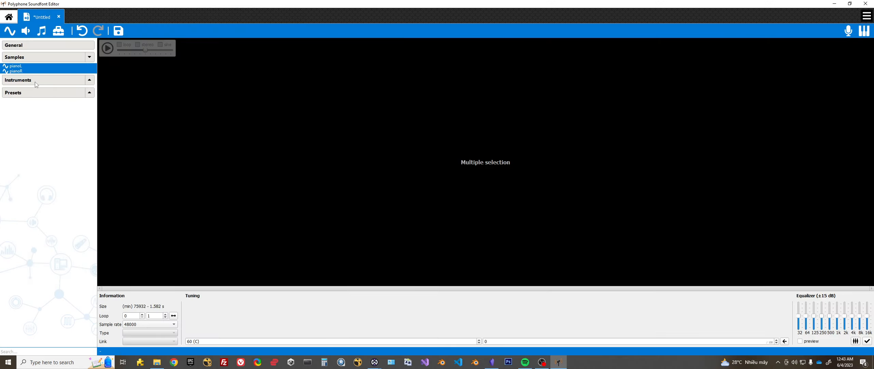
pyautogui.click(9, 32)
pyautogui.doubleClick(167, 70)
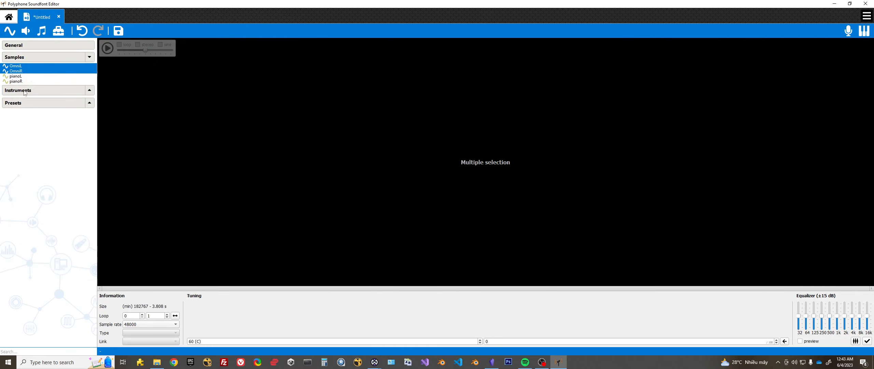
pyautogui.click(18, 77)
pyautogui.click(21, 66)
pyautogui.click(20, 71)
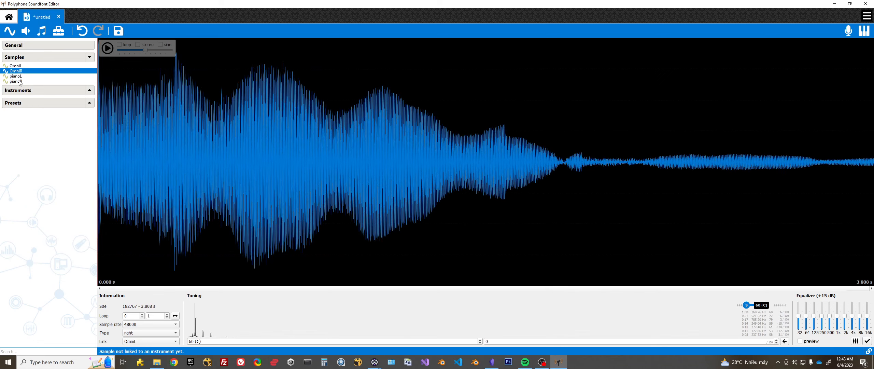
# - Create an instrument named DDM_Piano_Omni linked to the four samples OmniL, OmniR, pianoL and pianoR
pyautogui.click(23, 66)
pyautogui.keyDown('shift'); pyautogui.click(22, 82); pyautogui.keyUp('shift')
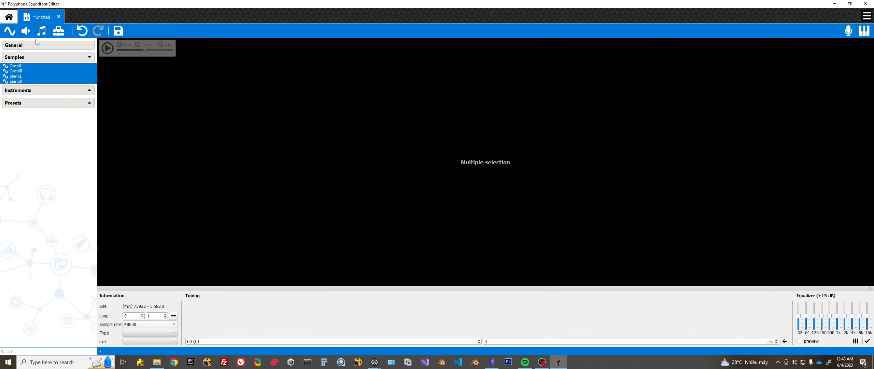
pyautogui.click(26, 31)
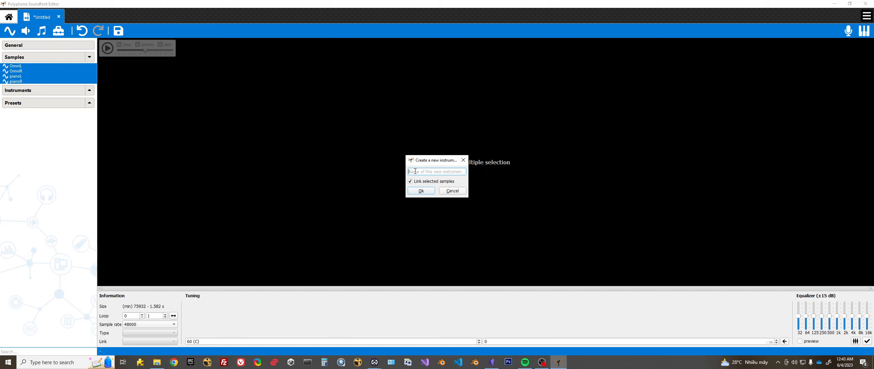
pyautogui.write('Omn')
pyautogui.press('BackSpace')
pyautogui.press('BackSpace')
pyautogui.press('BackSpace')
pyautogui.write('DD')
pyautogui.click(415, 191)
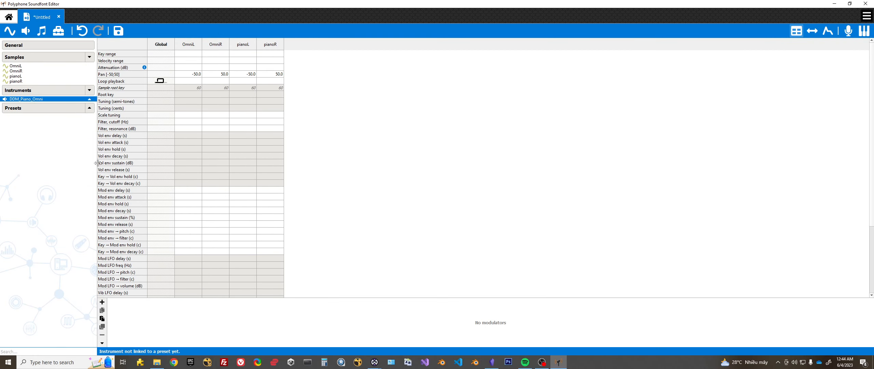
# - Set the global volume envelope release of the DDM_Piano_Omni instrument to 2 s, leaving the sustain empty
pyautogui.click(160, 163)
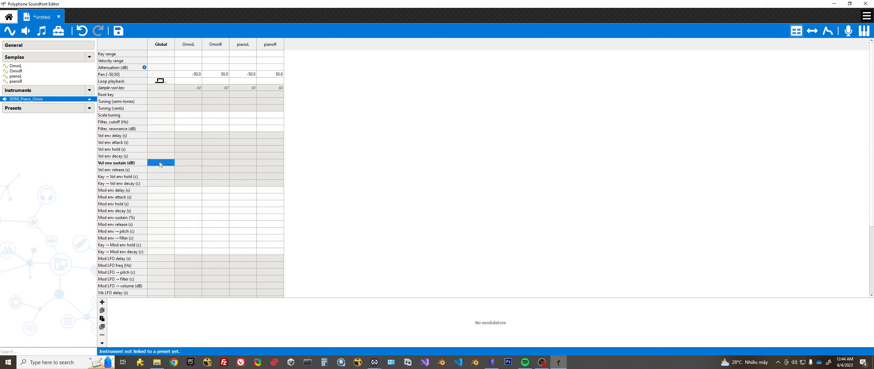
pyautogui.click(160, 162)
pyautogui.click(162, 168)
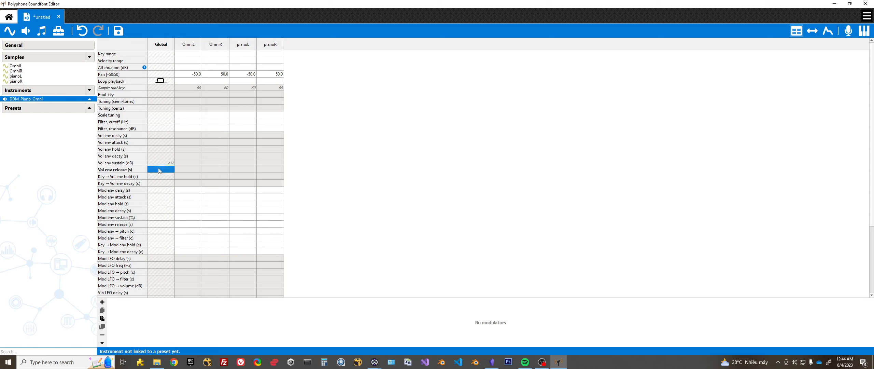
pyautogui.click(162, 168)
pyautogui.write('2')
pyautogui.press('Return')
pyautogui.click(110, 171)
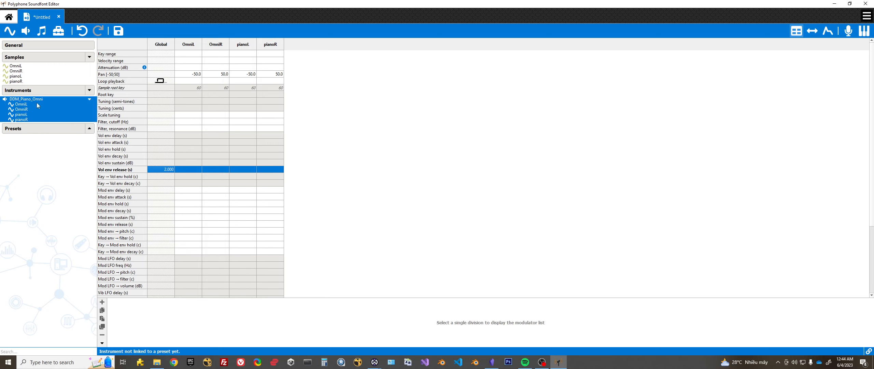
# - Create the preset DDM_Piano_Omni linked to the instrument and save the soundfont as DDM_Piano_Omni.sf2 in the soundFonts folder
pyautogui.click(42, 33)
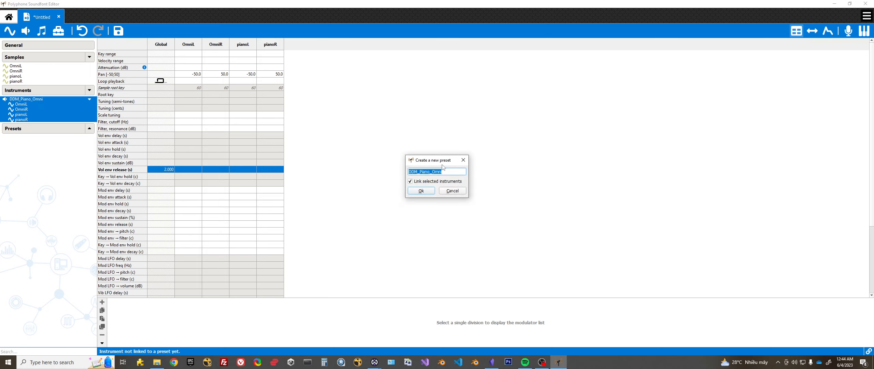
pyautogui.click(431, 191)
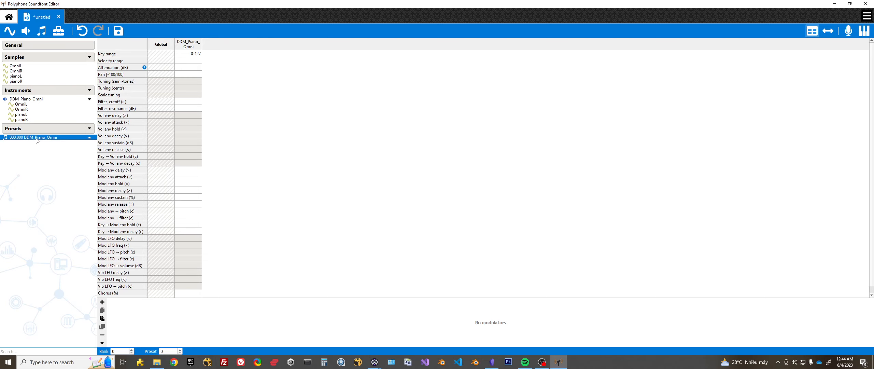
pyautogui.click(118, 31)
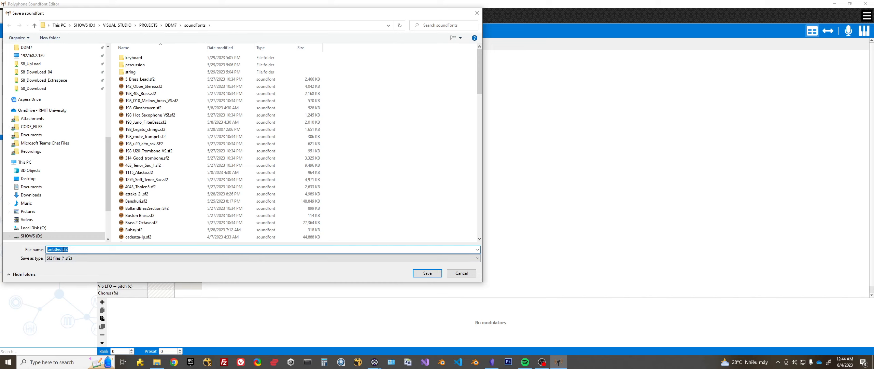
pyautogui.moveTo(61, 249); pyautogui.dragTo(5, 248)
pyautogui.write('DDM_P')
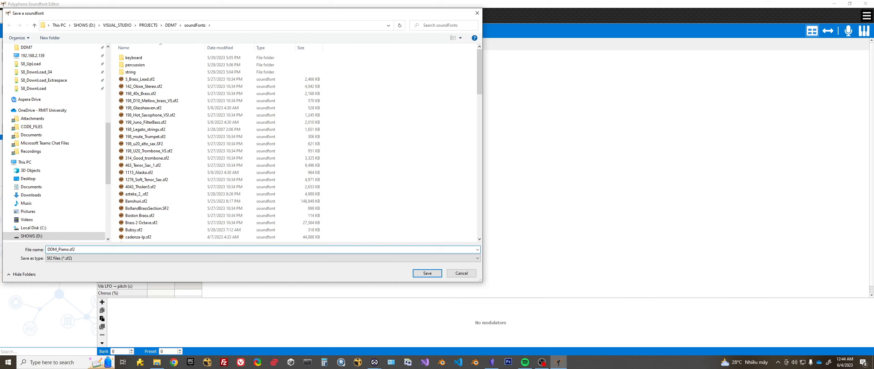
pyautogui.write('iano_Omni')
pyautogui.click(427, 273)
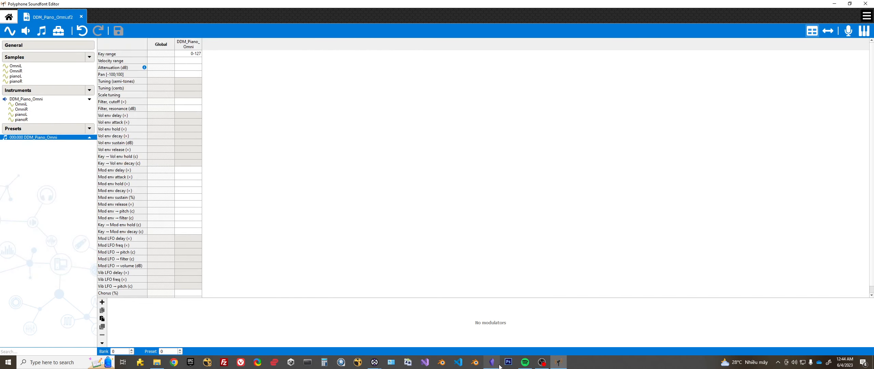
# - Close the Exported folder window, refresh the lists in Digital Music Maker and select the soundfont DDM_Piano_Omni.sf2
pyautogui.click(156, 362)
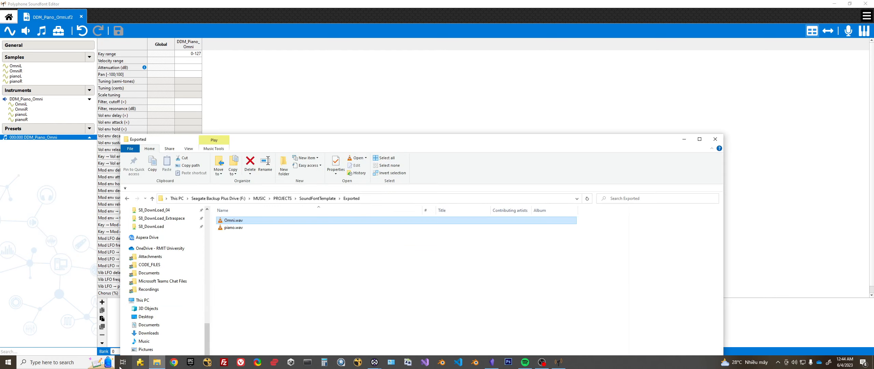
pyautogui.click(715, 139)
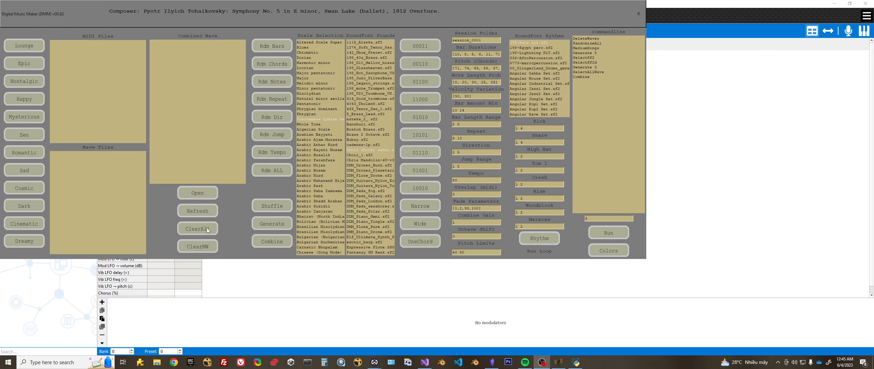
pyautogui.click(194, 210)
pyautogui.scroll(-3, 372, 136)
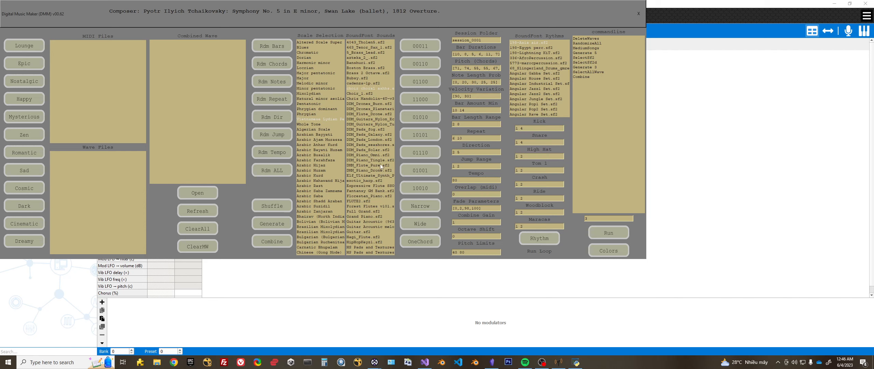
pyautogui.click(378, 155)
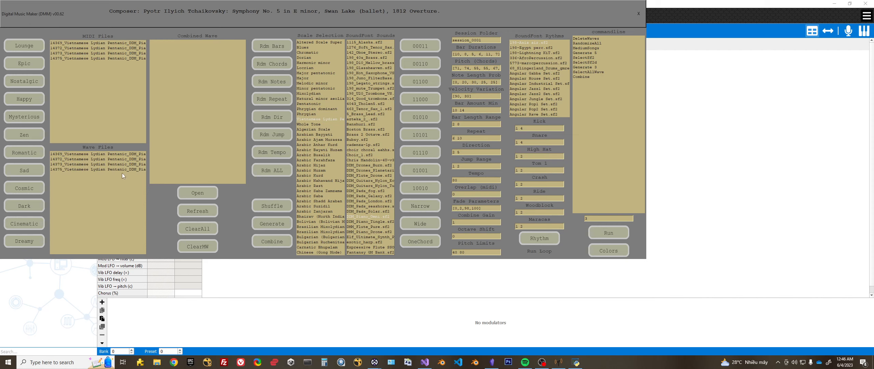
# - Combine the four generated wave files and play the combined wave in VLC media player
pyautogui.moveTo(131, 158); pyautogui.dragTo(131, 154)
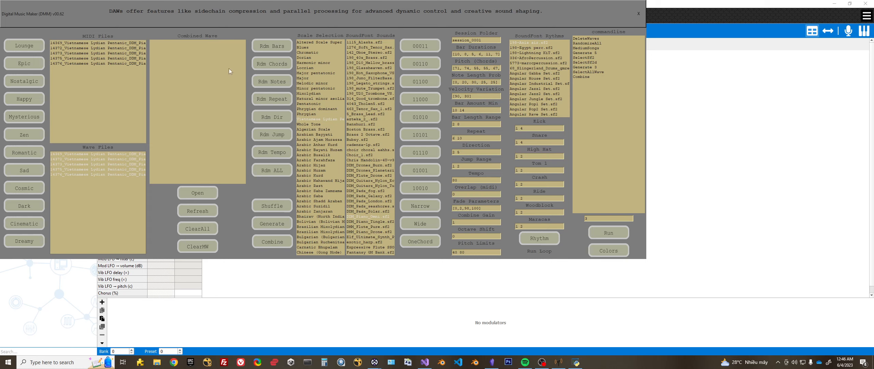
pyautogui.click(188, 42)
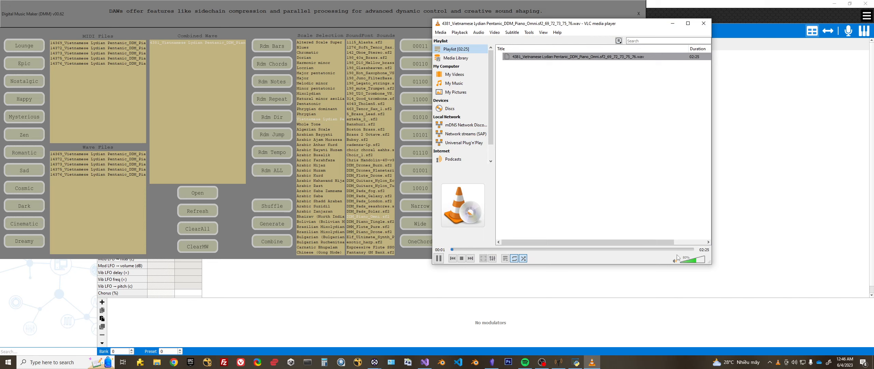
# - Adjust the VLC playback volume, listen to the combined wave at points up to about 01:43, and pause it
pyautogui.click(700, 260)
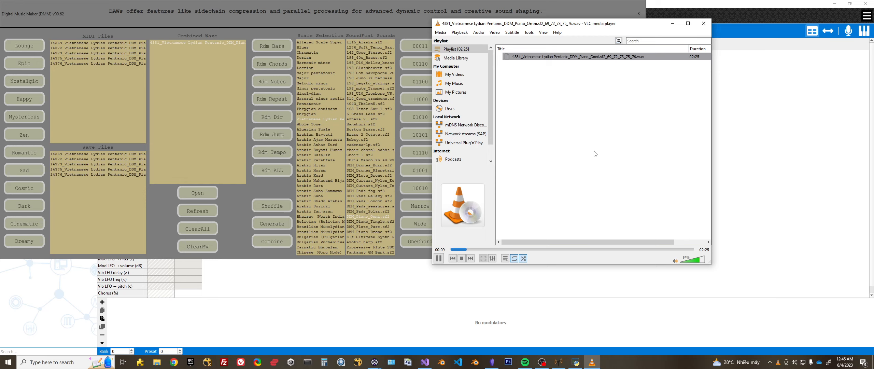
pyautogui.moveTo(612, 33); pyautogui.dragTo(475, 43)
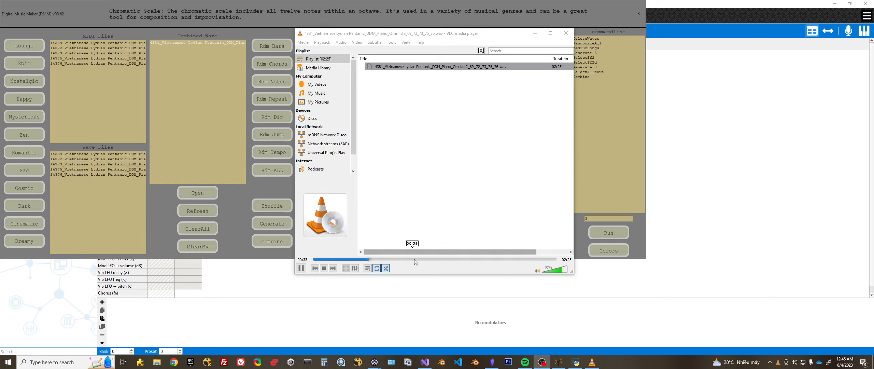
pyautogui.click(426, 260)
pyautogui.click(485, 259)
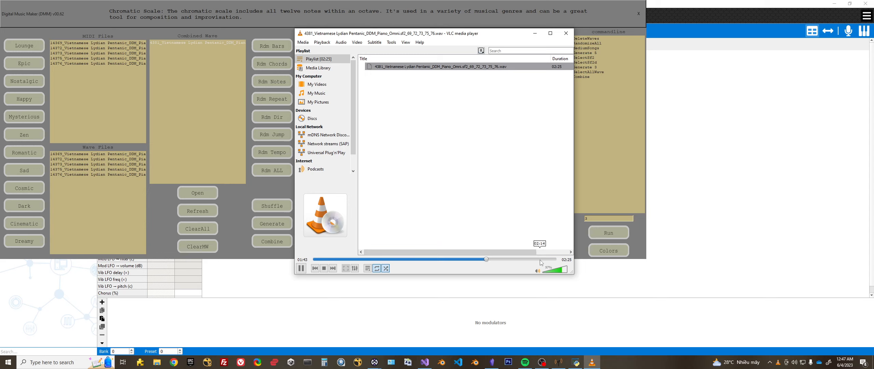
pyautogui.click(301, 268)
# - Move the VLC and Digital Music Maker windows out of the way and switch through Polyphone to the Waveform PRO edit
pyautogui.moveTo(429, 34); pyautogui.dragTo(618, 69)
pyautogui.moveTo(552, 8); pyautogui.dragTo(683, 70)
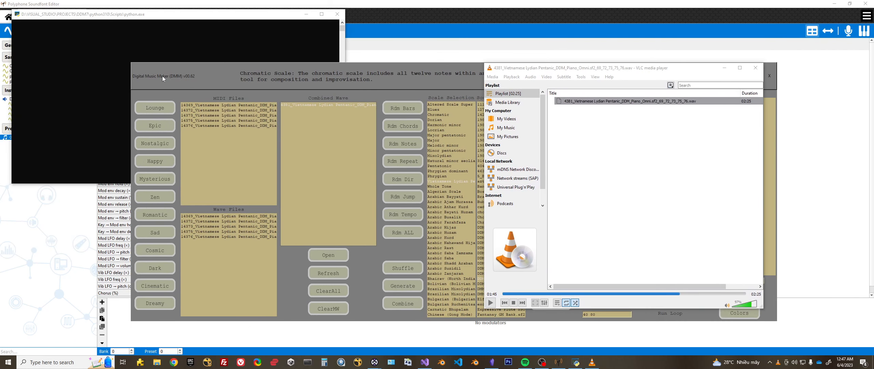
pyautogui.click(84, 197)
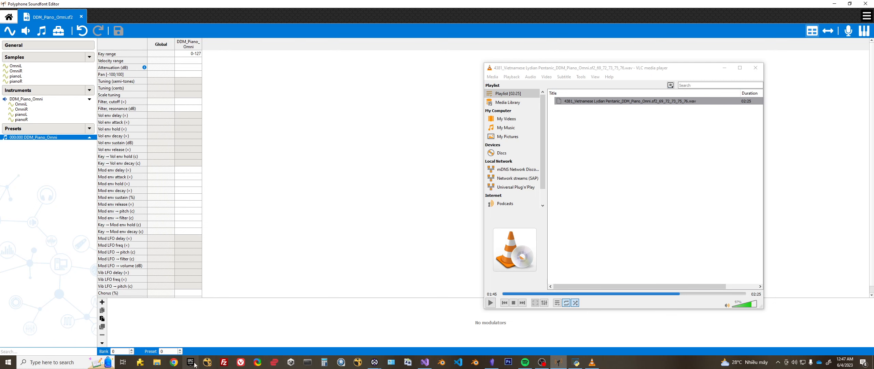
pyautogui.moveTo(374, 362)
pyautogui.moveTo(362, 347)
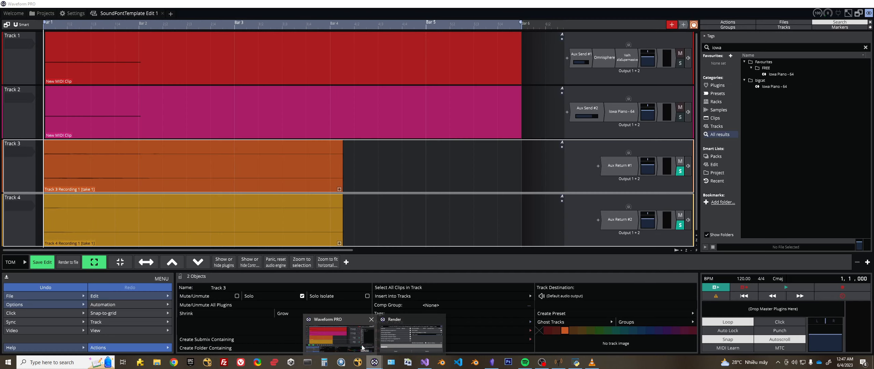